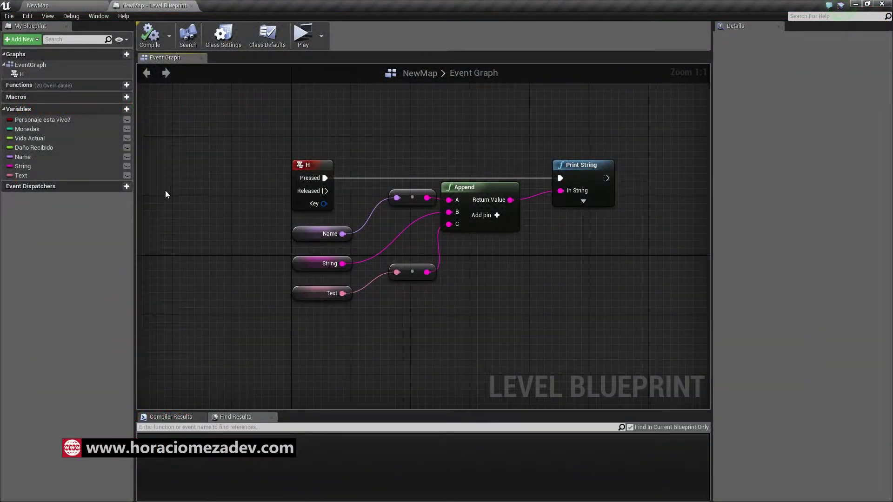
Add a Make Vector node via the 'make ve' search and place it below the Append node
right_click(231, 208)
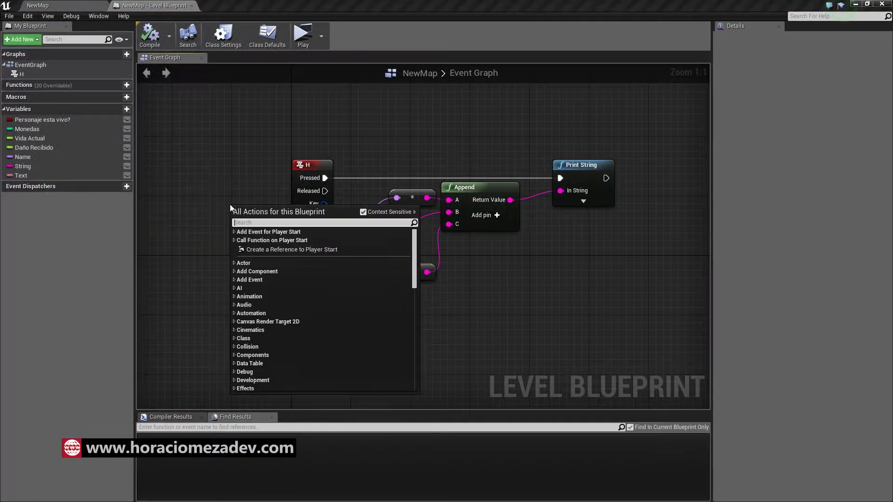
text(make)
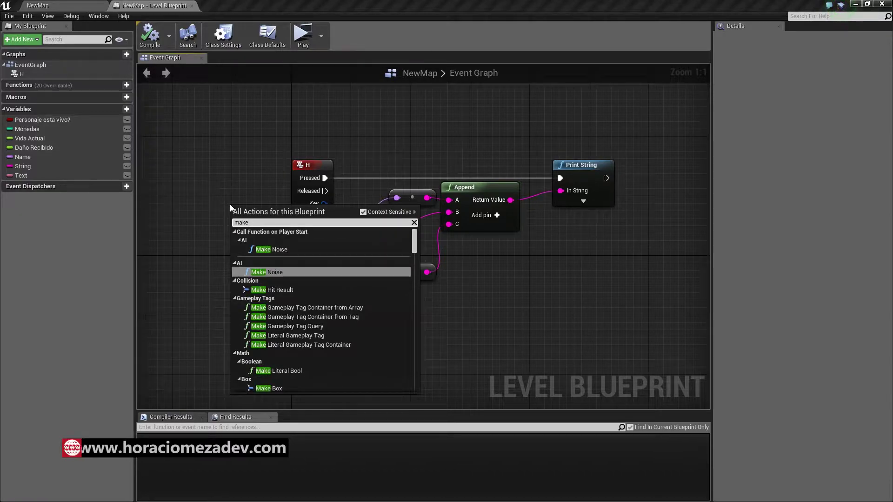
text( ve)
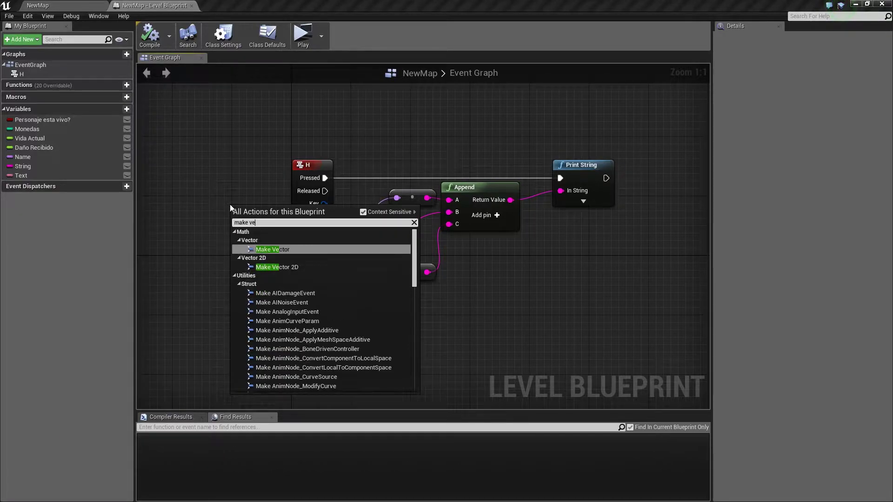
key(Return)
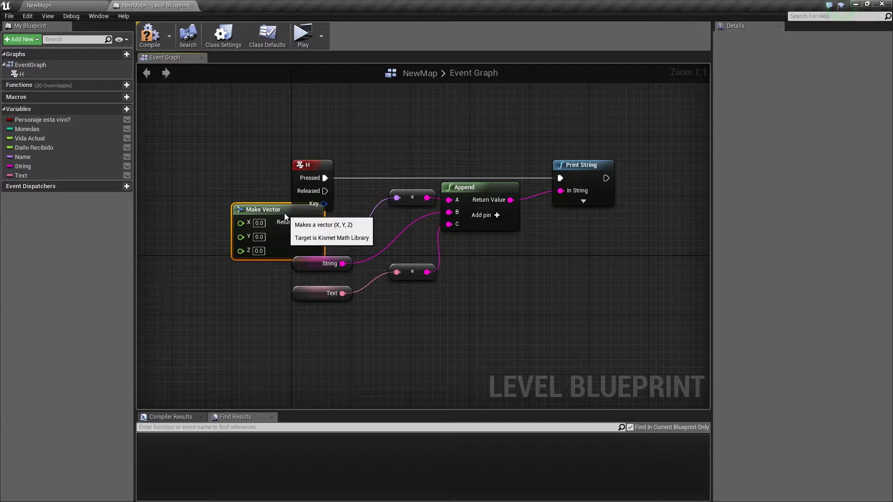
drag(285, 216, 531, 283)
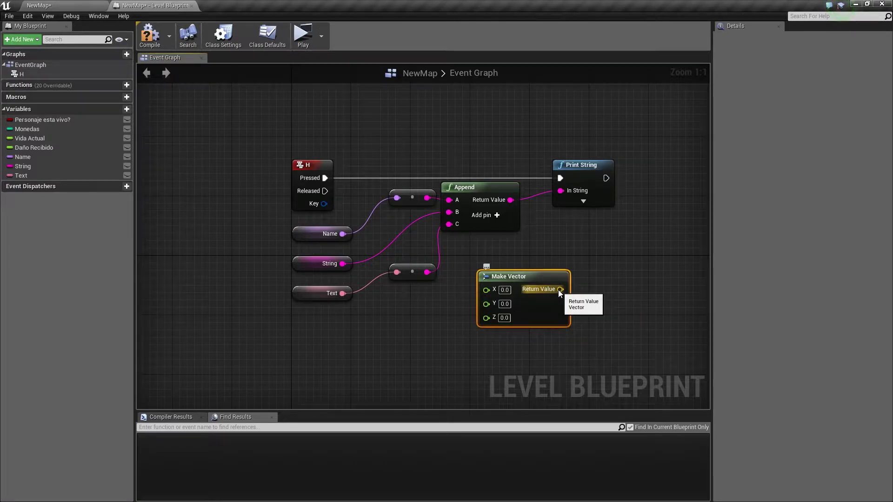
right_click(558, 289)
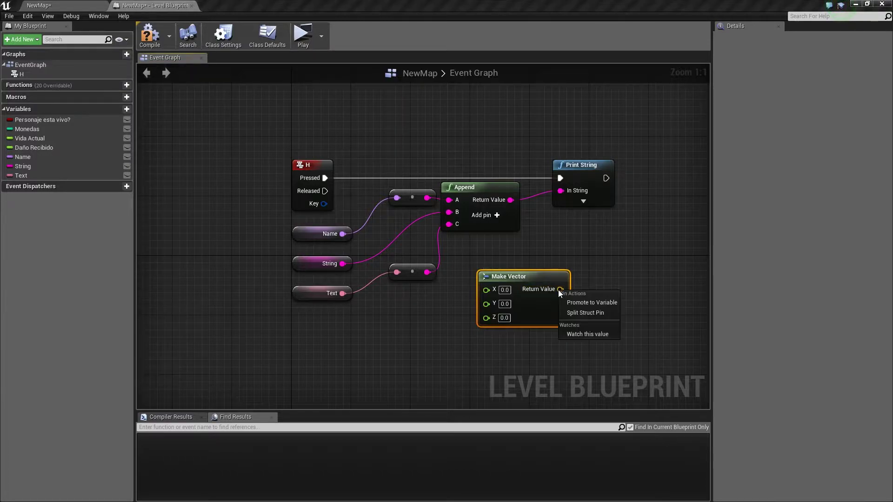
click(569, 314)
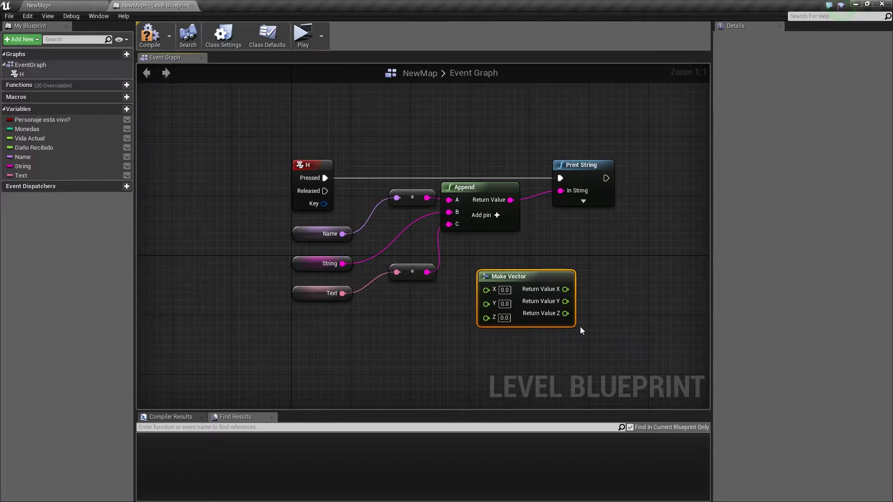
right_click(565, 301)
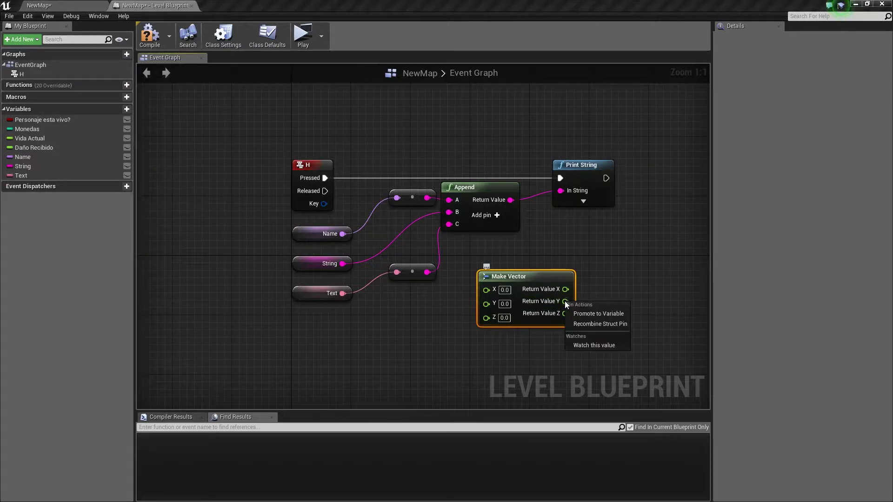
click(578, 324)
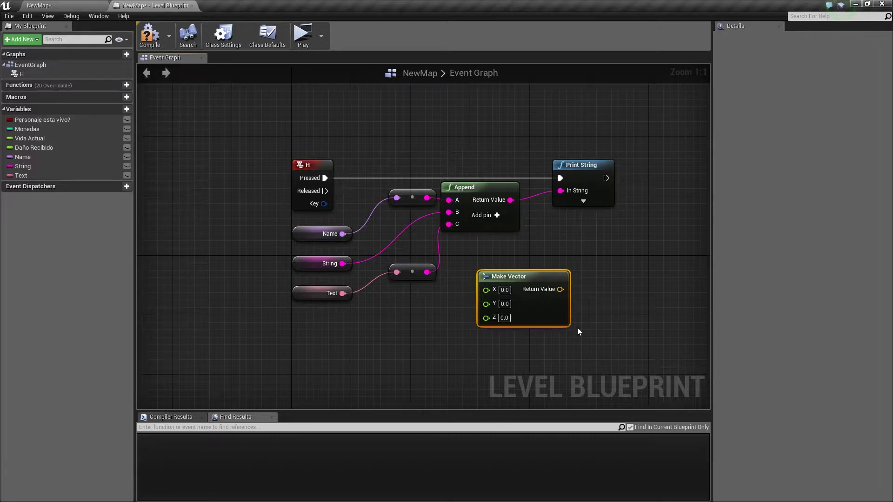
Frame the Player Start in the NewMap level viewport, then go back to the Level Blueprint graph
click(70, 5)
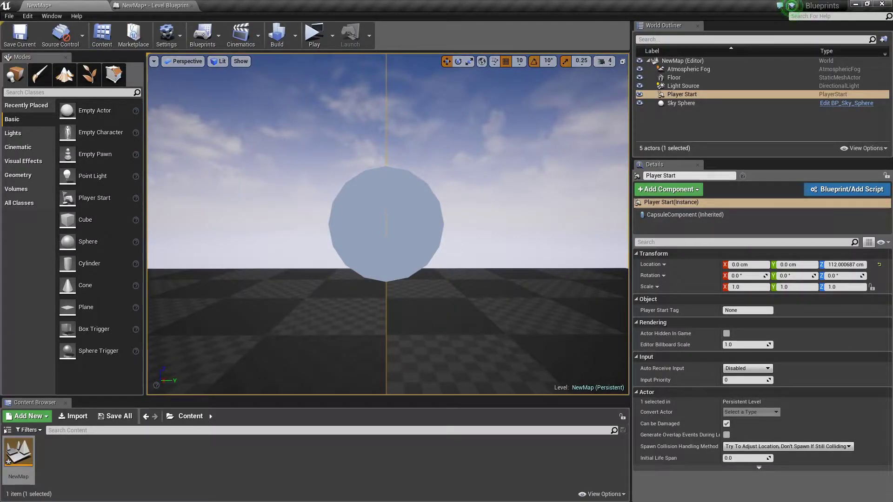
key(f)
scroll(387, 223, up, 3)
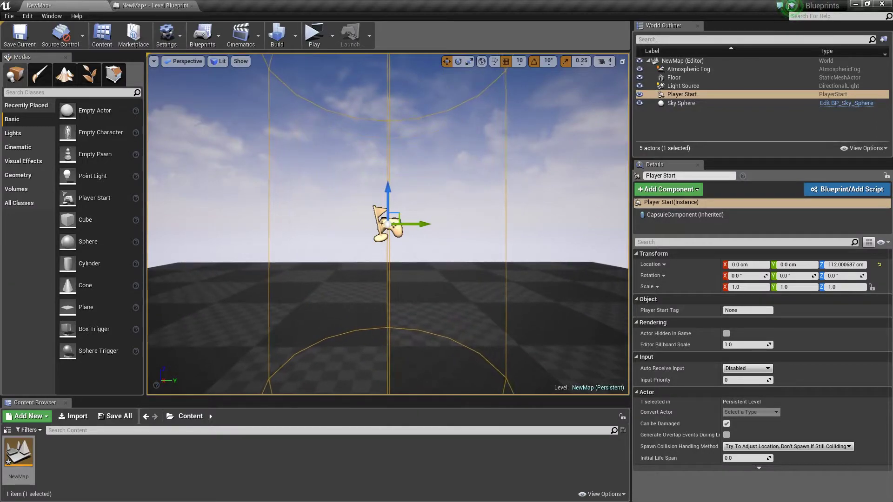
scroll(347, 158, down, 3)
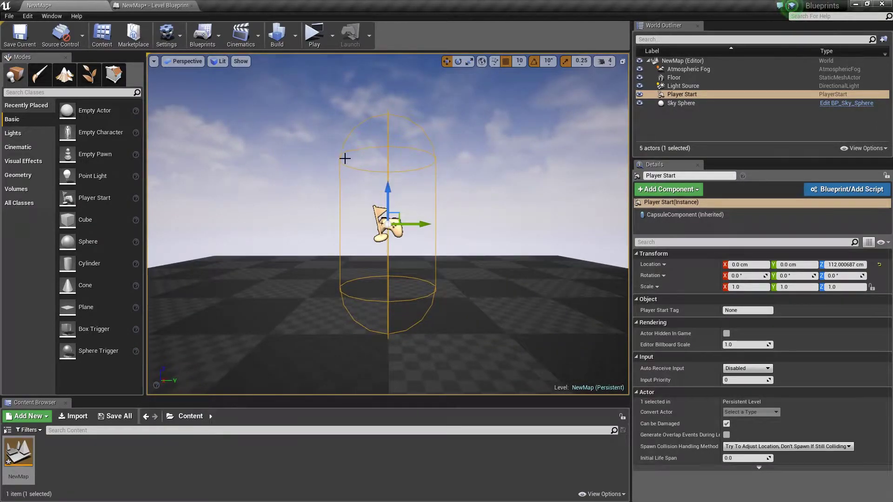
click(154, 5)
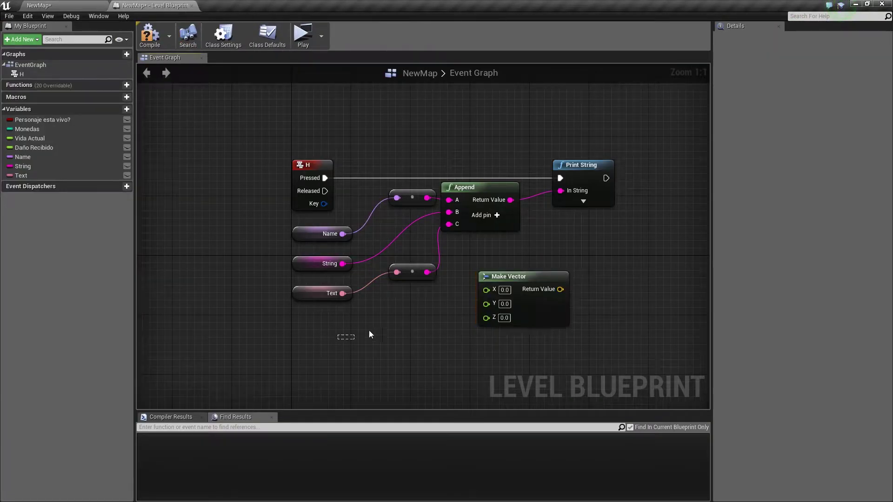
Delete the variables, Append, Make Vector, None and Print String nodes, keeping only the H event
drag(370, 334, 601, 224)
key(Delete)
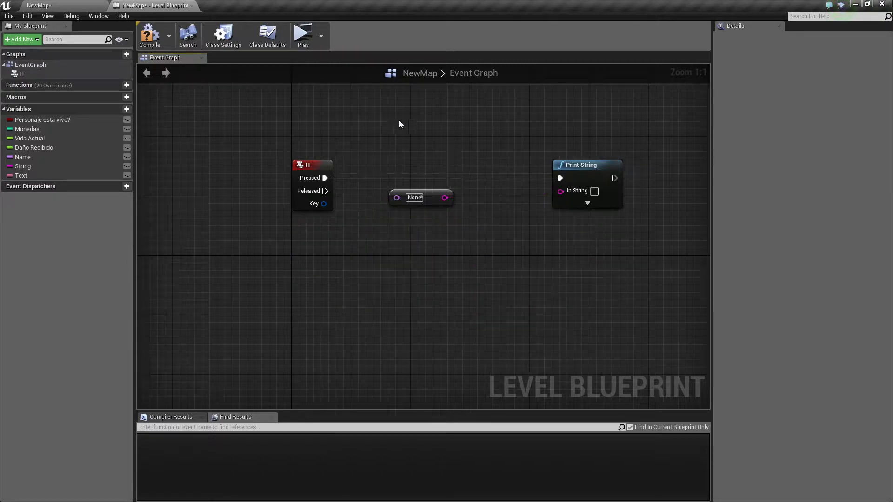
drag(399, 123, 580, 260)
key(Delete)
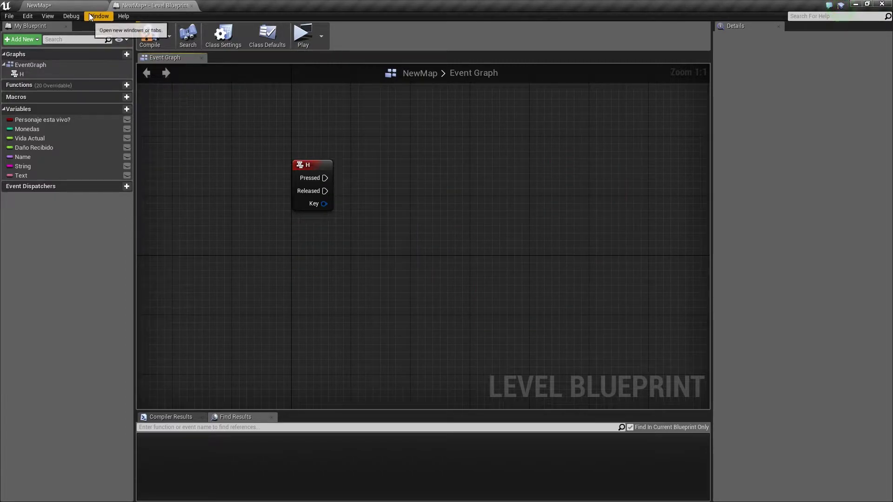
click(85, 6)
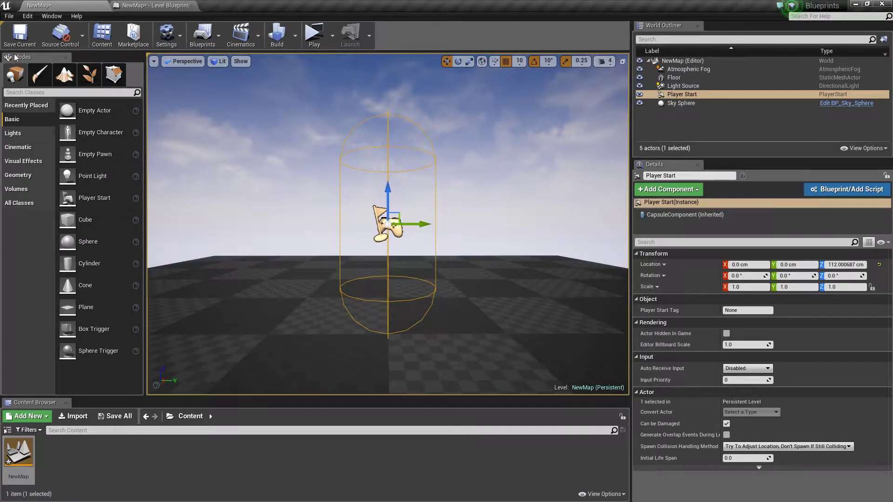
Place a Cube in the level and rename it MiCubo in the World Outliner
mouse_move(92, 224)
mouse_down()
mouse_move(347, 315)
mouse_move(303, 317)
mouse_up()
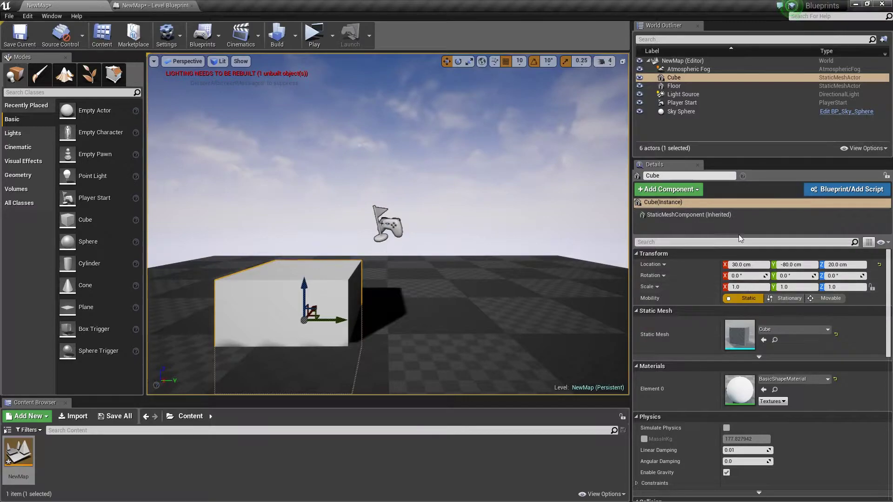
click(674, 78)
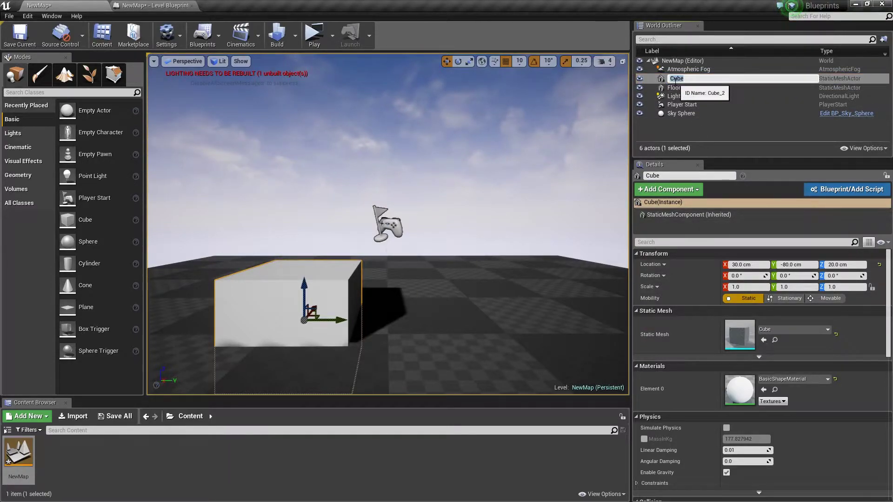
text(MiCubo)
key(Return)
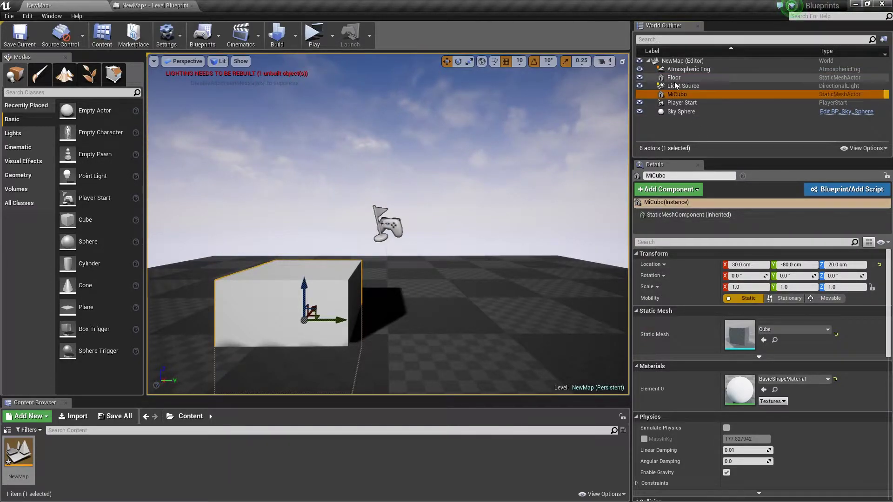
Set MiCubo's location to 0, 0, 0 and its Mobility to Movable
click(754, 265)
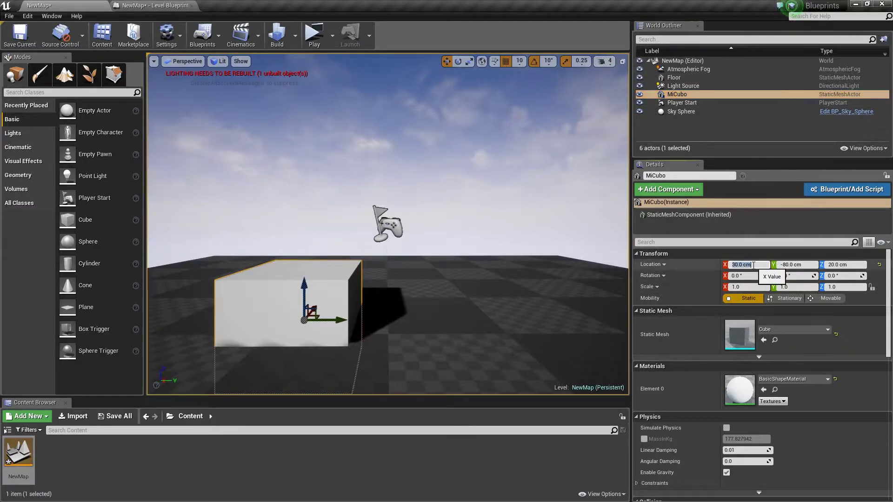
text(0)
key(Tab)
text(0)
key(Tab)
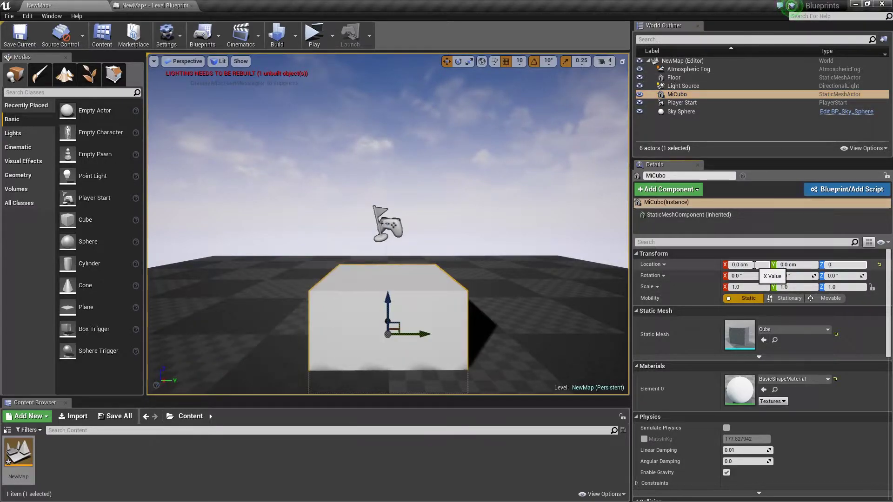
text(.0)
key(Return)
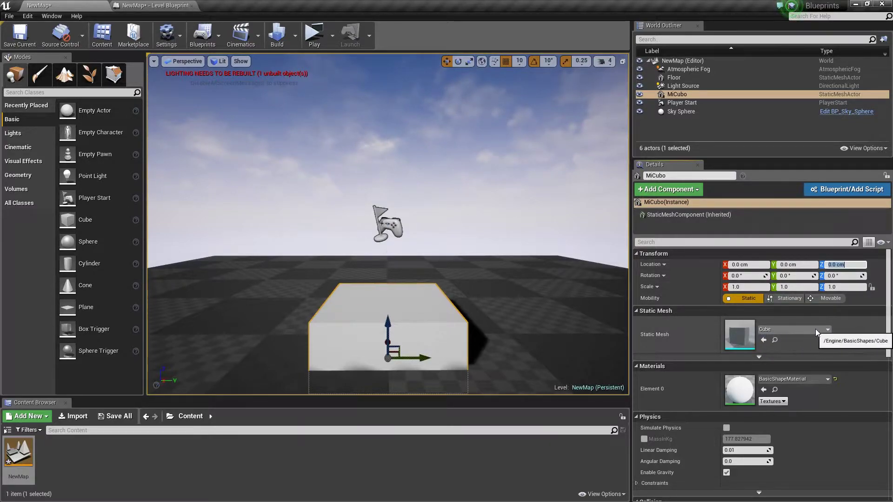
click(837, 299)
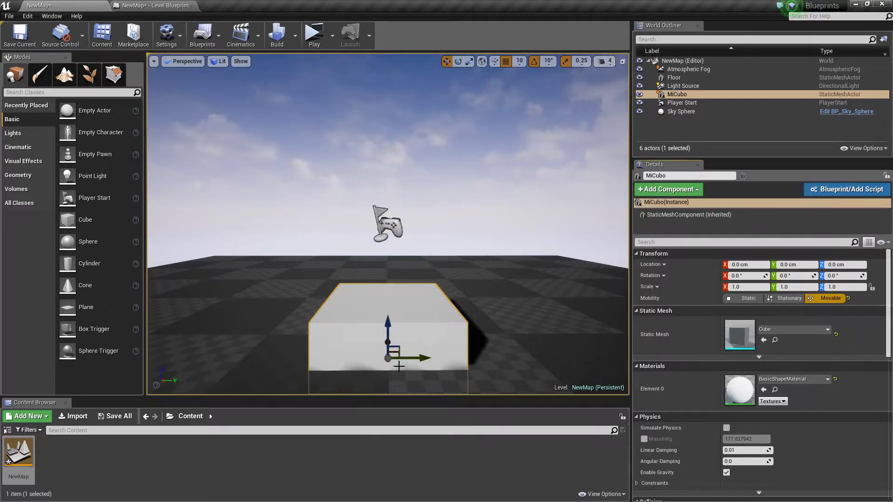
Add a 'Create a Reference to MiCubo' node and move it beside the H key event
click(169, 7)
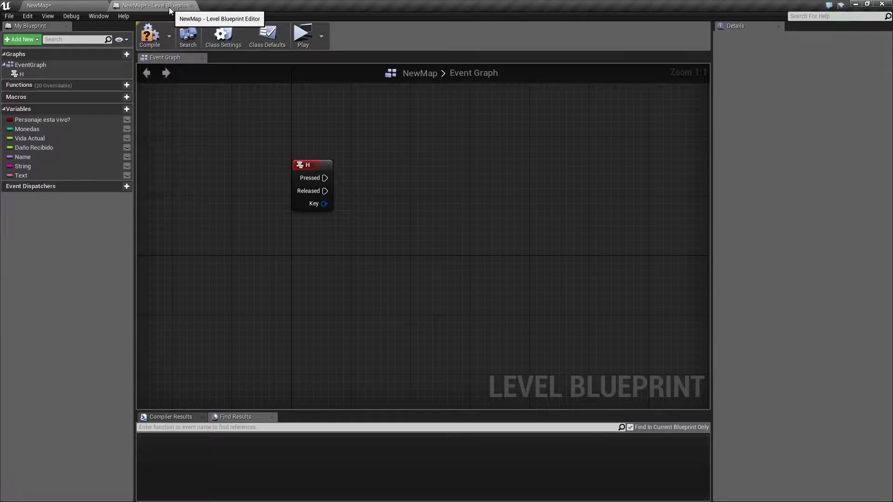
right_click(398, 179)
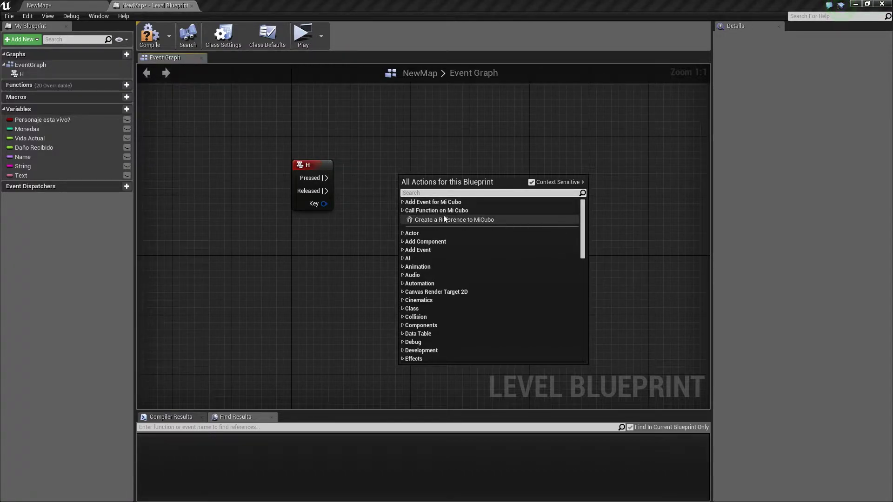
click(402, 201)
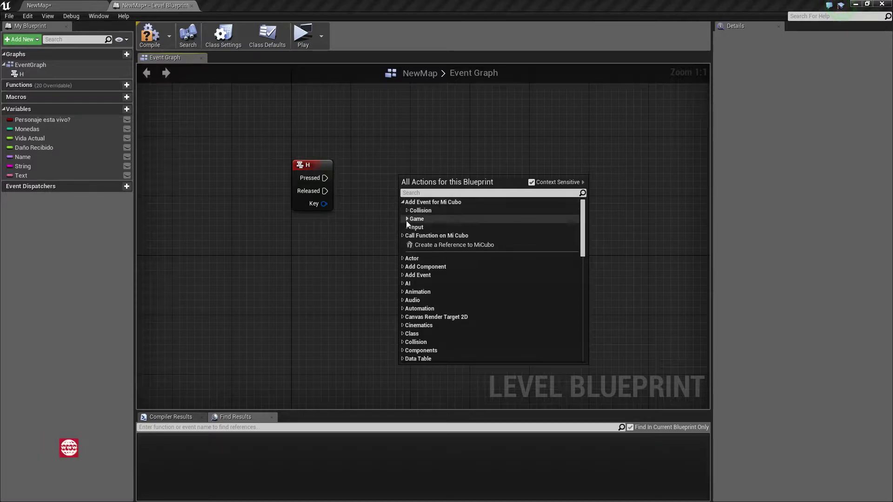
click(406, 219)
click(406, 211)
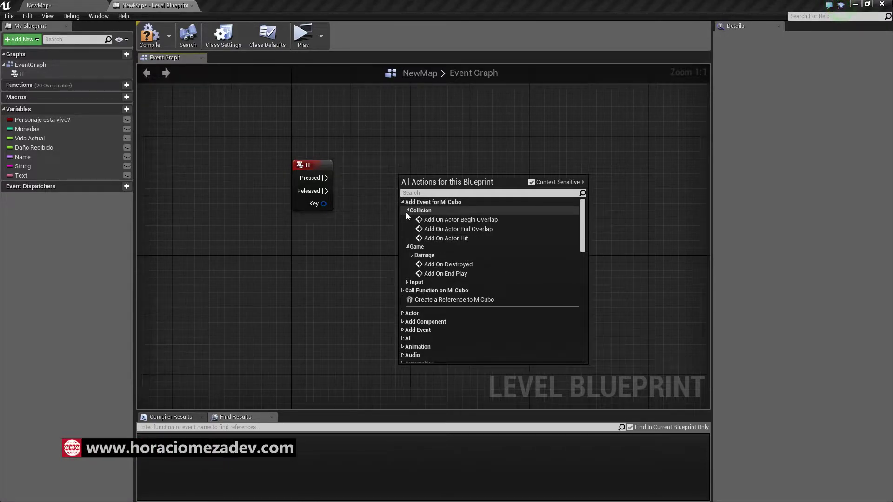
click(406, 211)
click(407, 219)
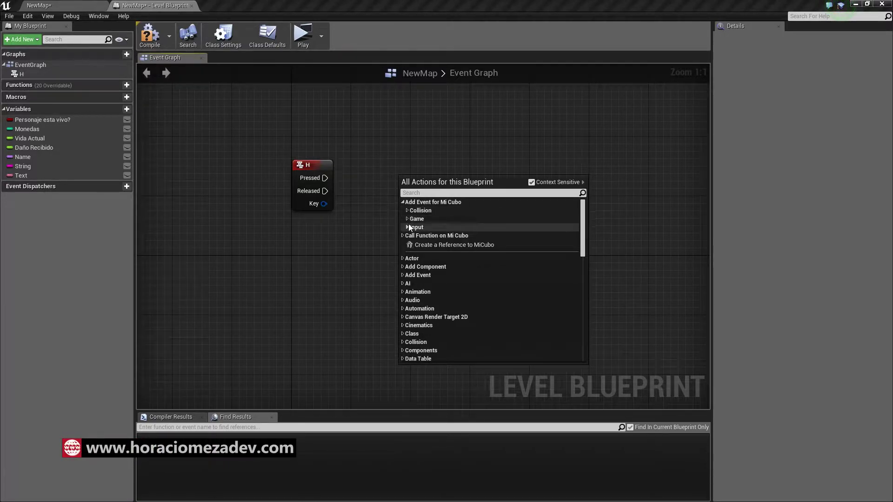
click(408, 227)
click(407, 227)
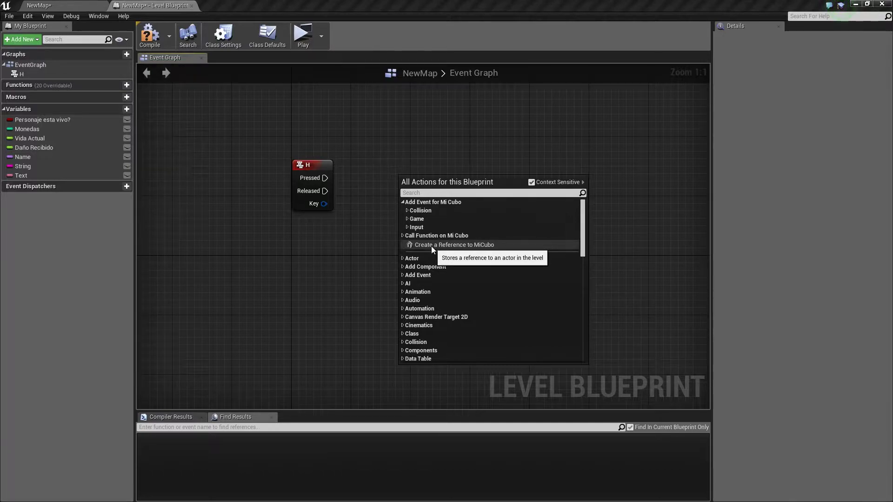
click(431, 245)
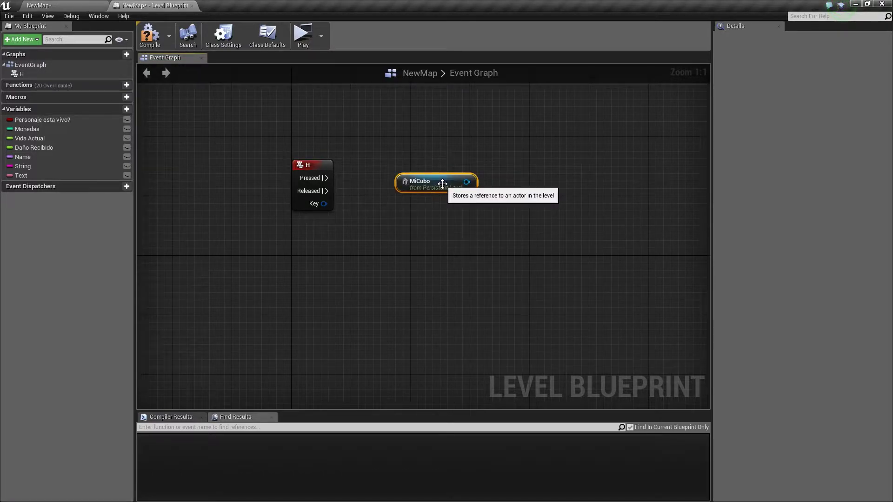
drag(442, 184, 413, 199)
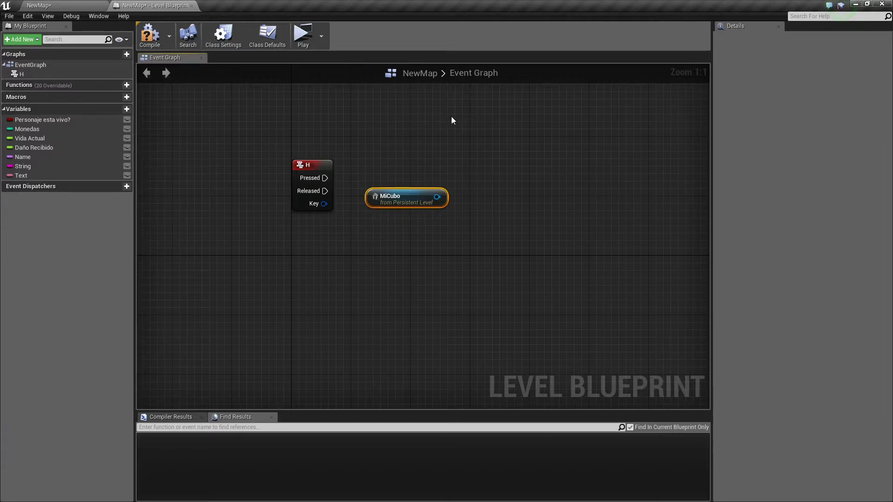
Add a SetActorLocation node targeting MiCubo and shift both nodes rightward
right_click(464, 181)
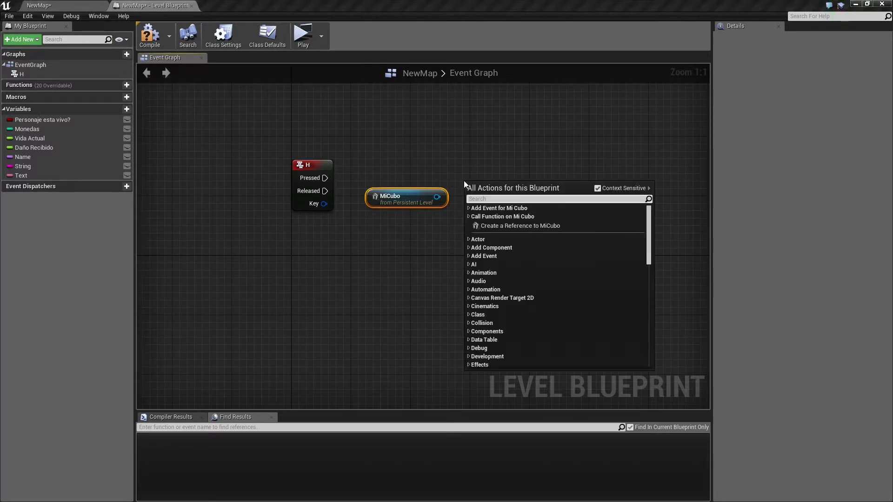
text(set act)
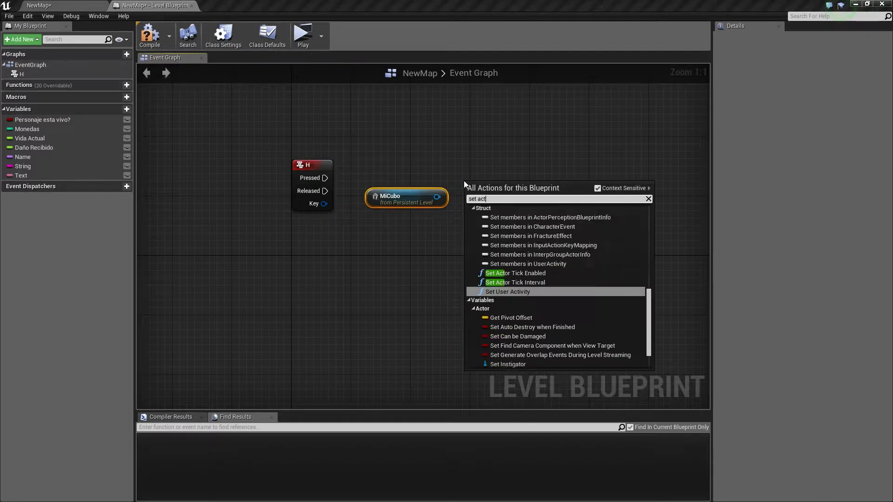
text(or loca)
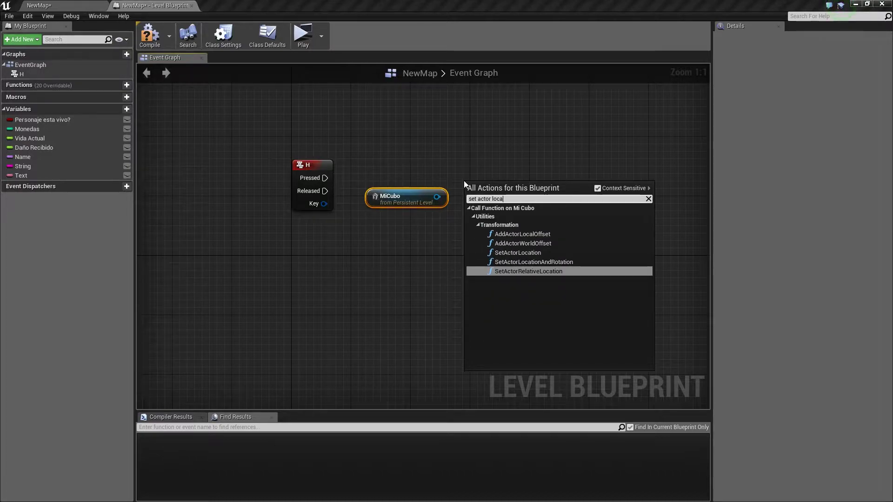
click(517, 253)
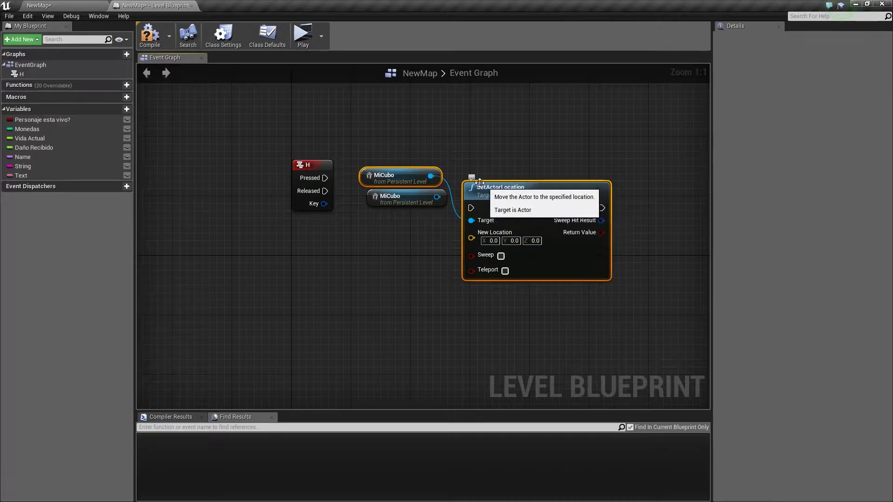
click(392, 147)
mouse_move(392, 147)
mouse_down()
mouse_move(496, 185)
mouse_move(530, 172)
mouse_up()
right_click(510, 152)
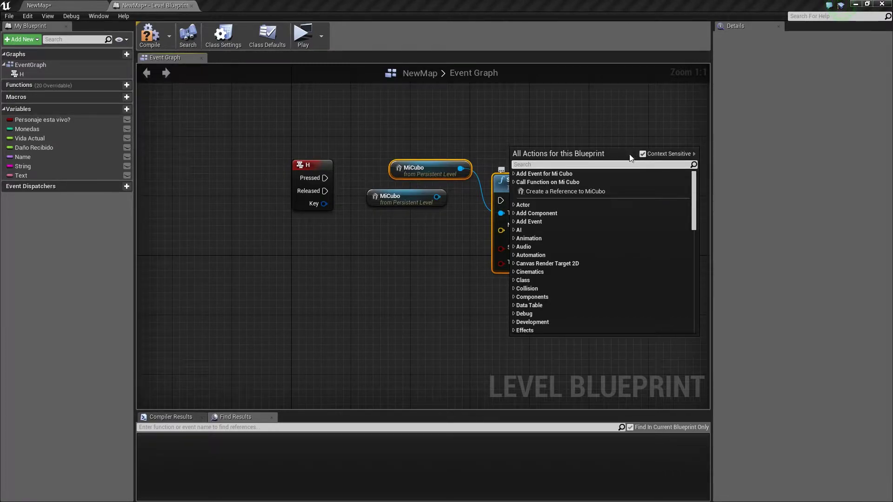
click(481, 186)
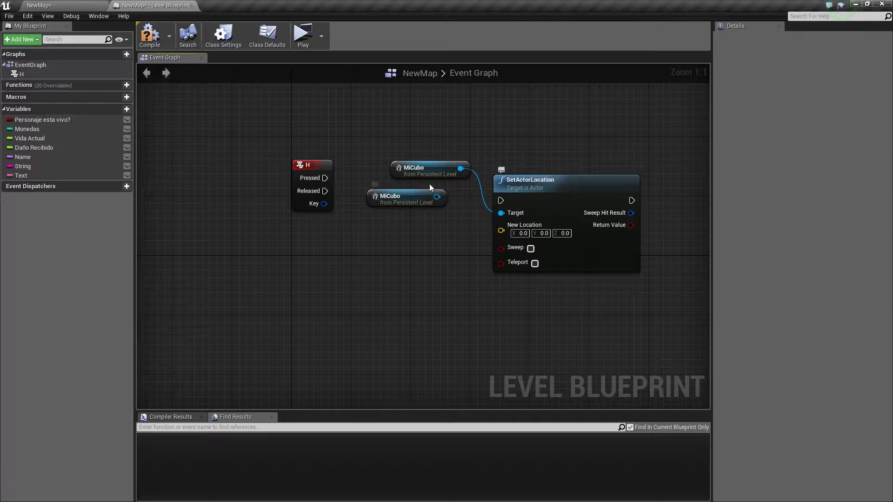
Delete the duplicate MiCubo reference and move the remaining one beside the Target input
click(441, 175)
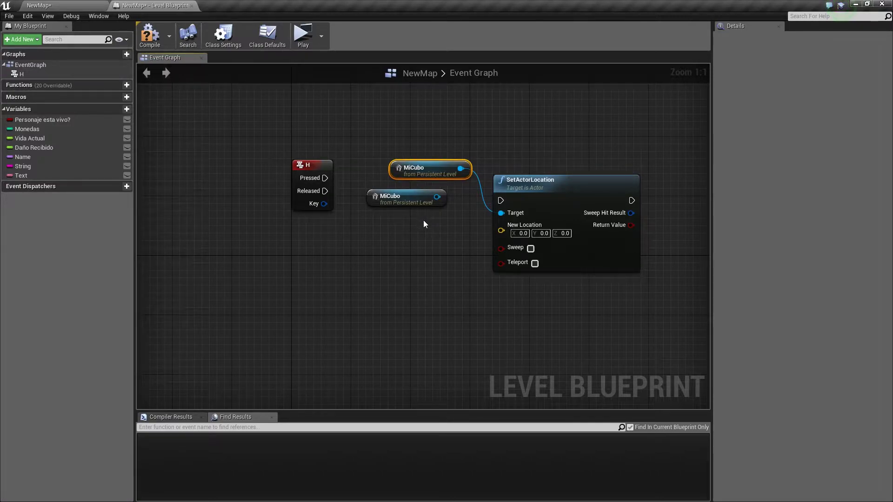
click(411, 215)
click(420, 201)
key(Delete)
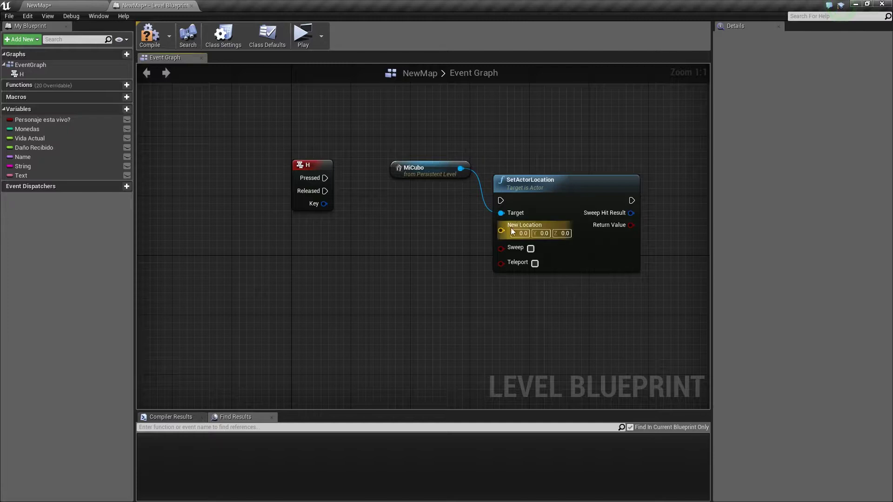
drag(428, 175, 431, 223)
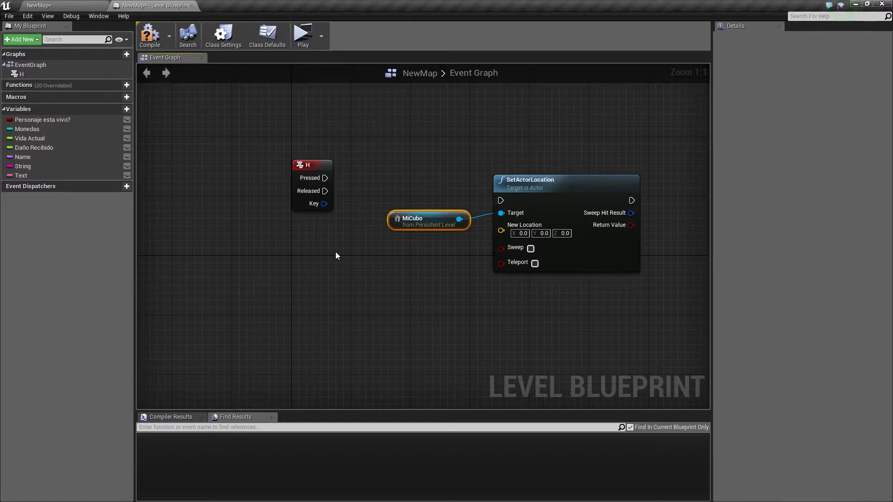
right_click(288, 251)
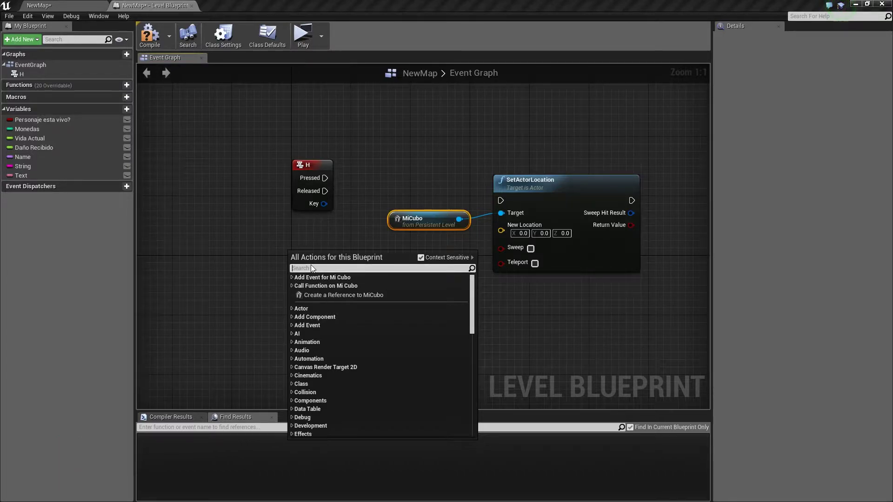
Add GetActorLocation for MiCubo and feed it into a new vector + vector node
text(getac)
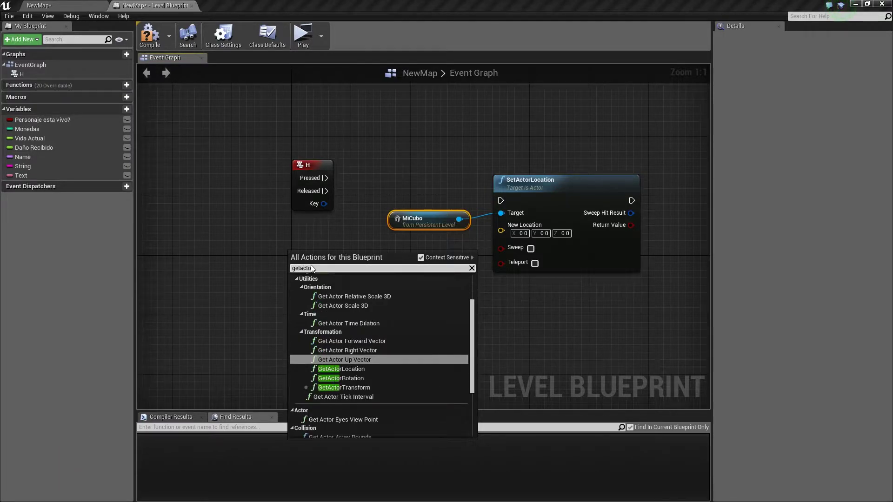
text(torloc)
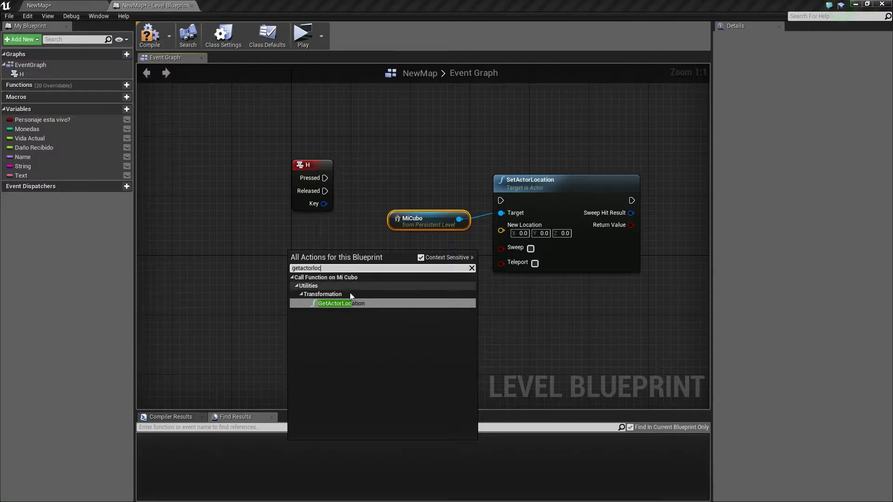
click(358, 303)
drag(308, 245, 300, 231)
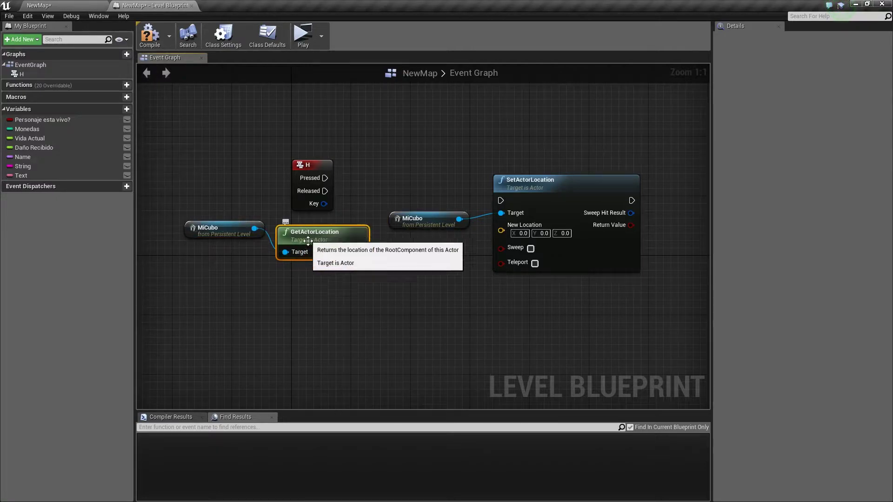
right_click(343, 297)
text(vector)
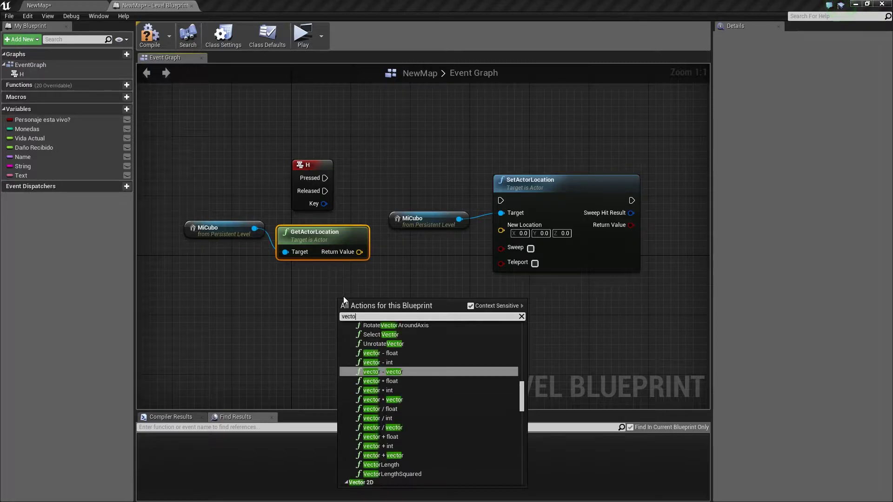
key(Down)
key(Down)
key(Down)
key(Down)
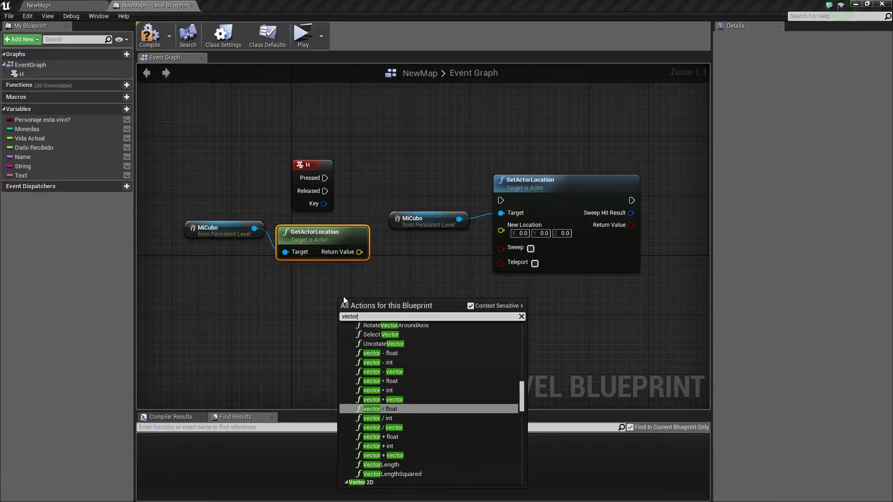
key(Down)
key(Down)
key(Down)
key(Down)
key(Down)
key(Return)
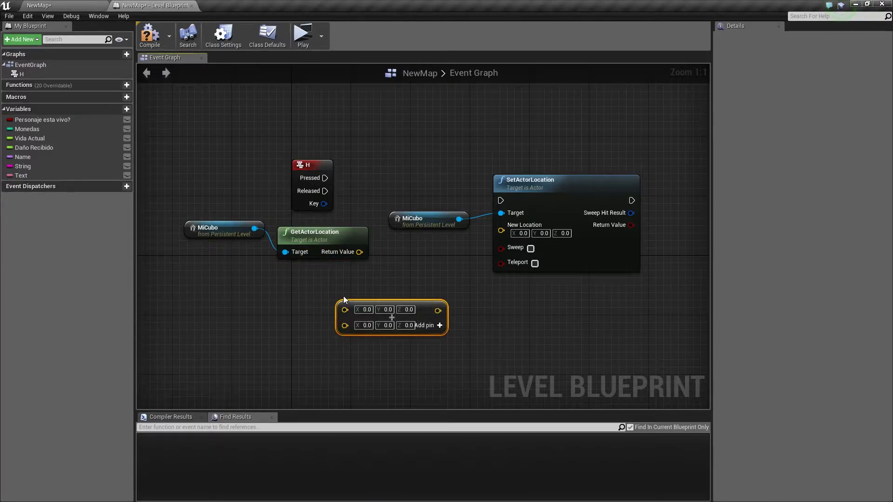
drag(405, 300, 450, 248)
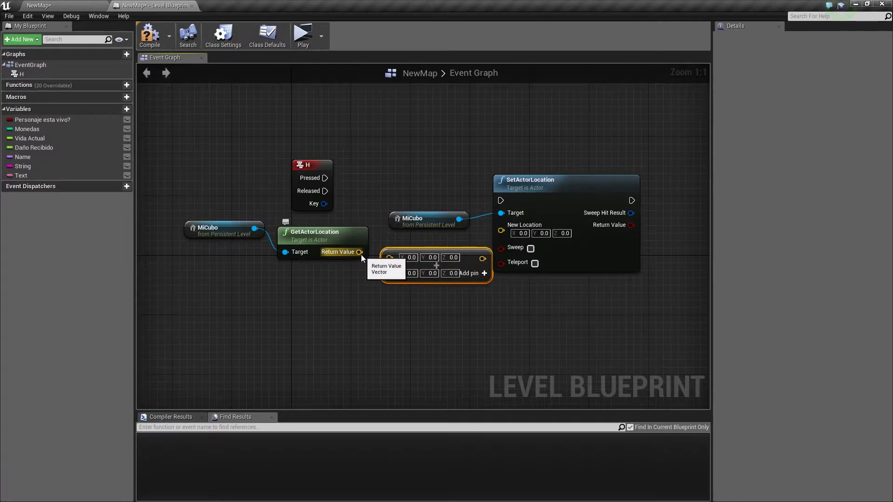
drag(361, 255, 389, 257)
drag(219, 225, 225, 248)
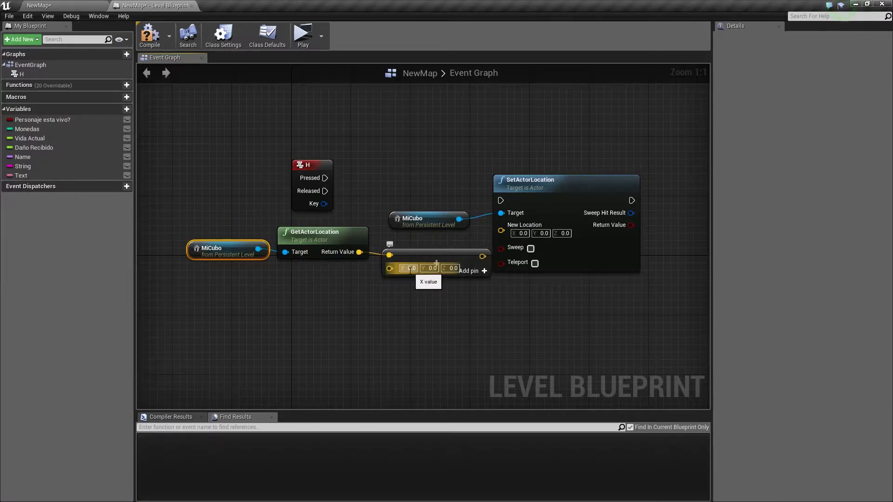
Set the added vector's X to 500, wire the sum into New Location, and connect H Pressed
click(411, 269)
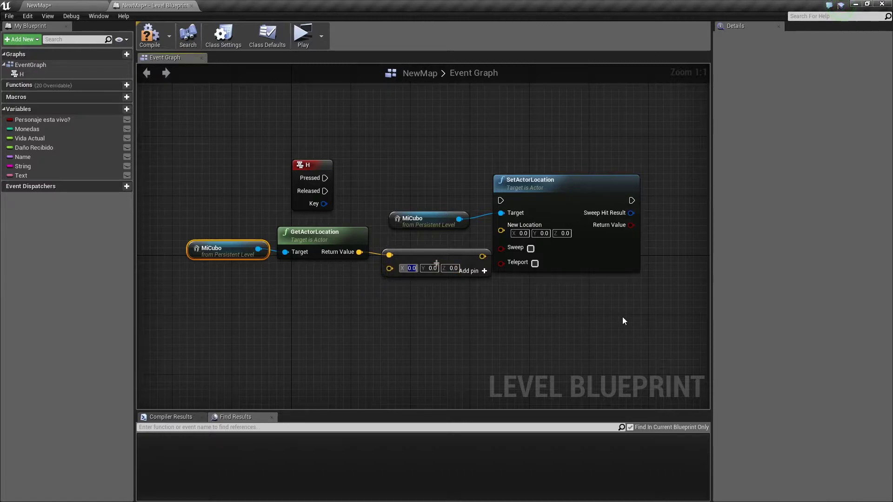
text(500)
key(Return)
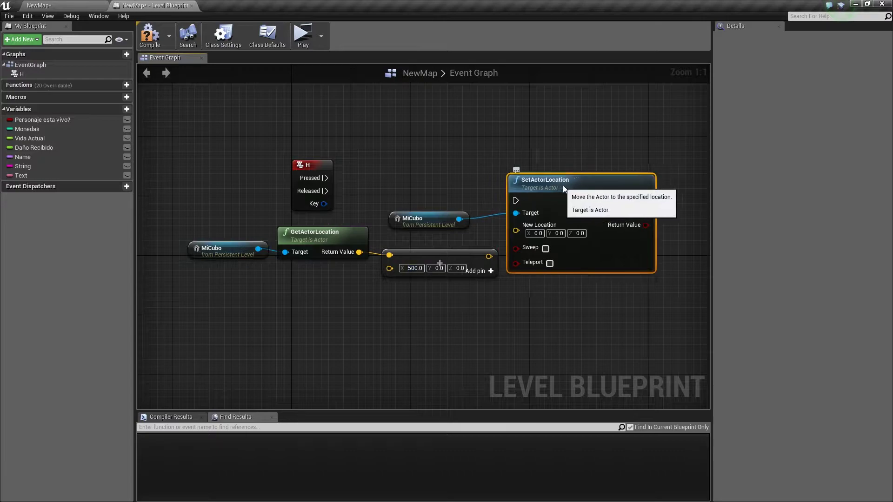
drag(533, 184, 563, 184)
drag(488, 256, 542, 227)
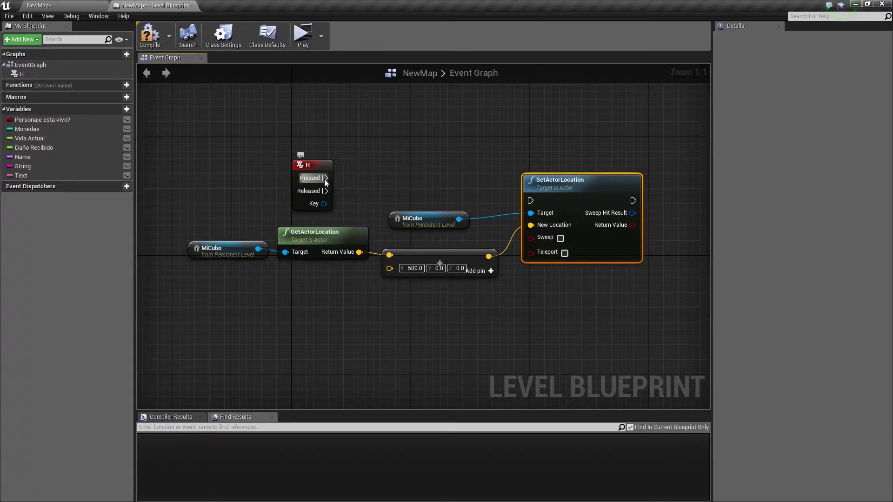
drag(325, 178, 527, 199)
drag(532, 199, 531, 199)
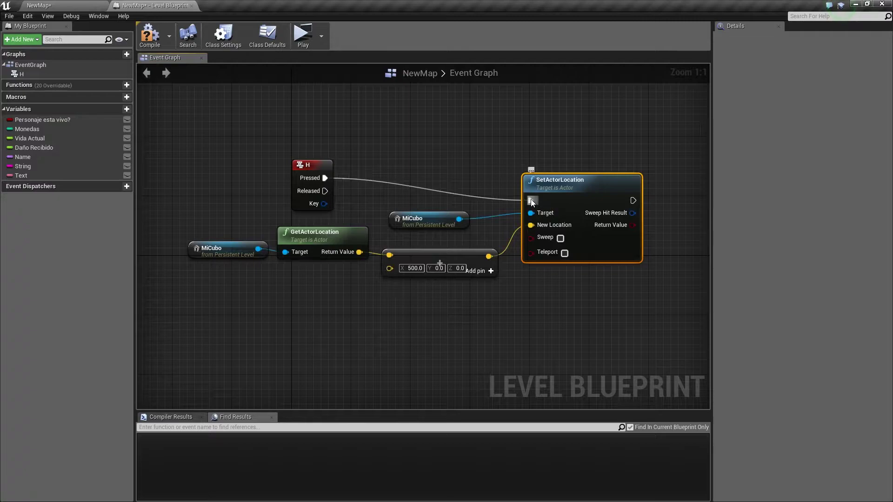
Compile and play the level, pressing H to confirm the cube moves, then stop the preview
click(157, 37)
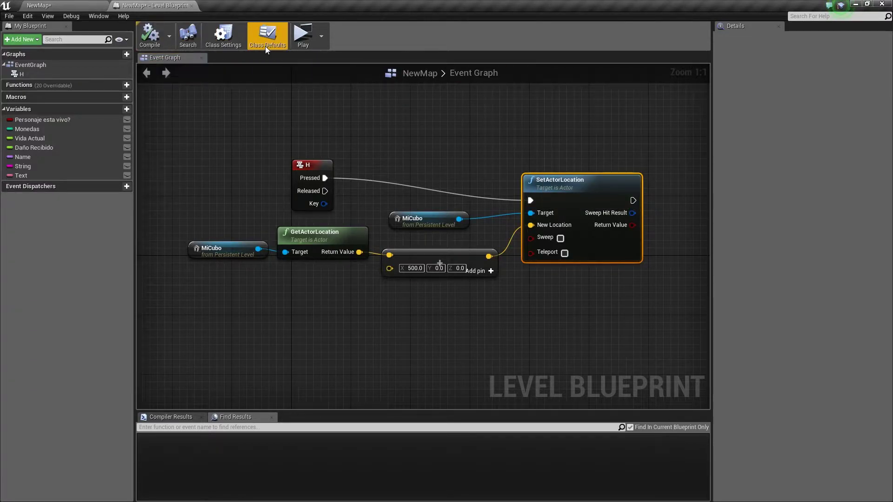
click(298, 44)
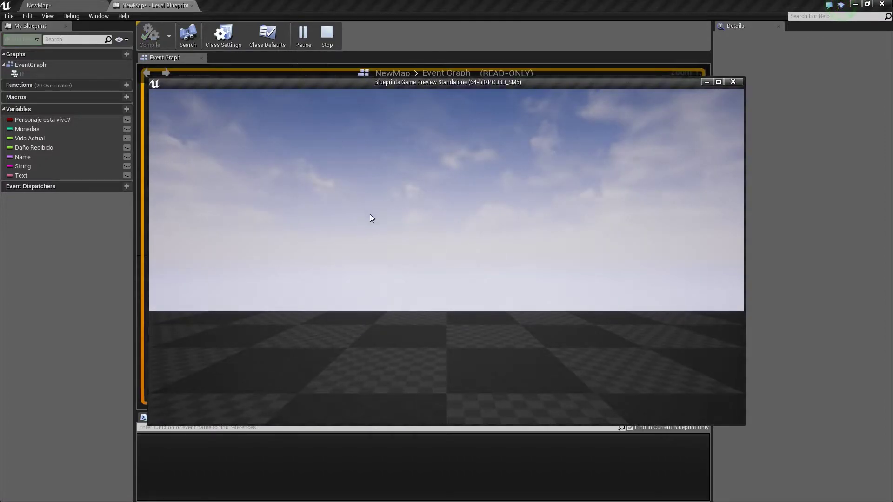
key(h)
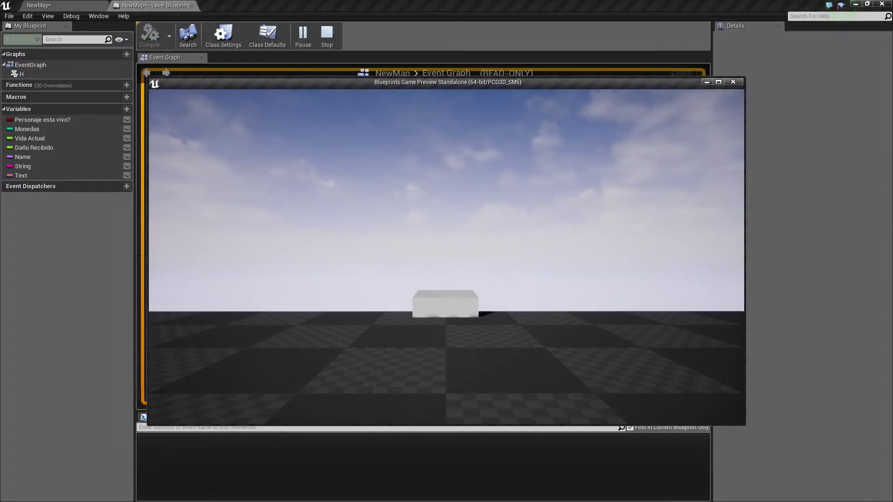
key(s)
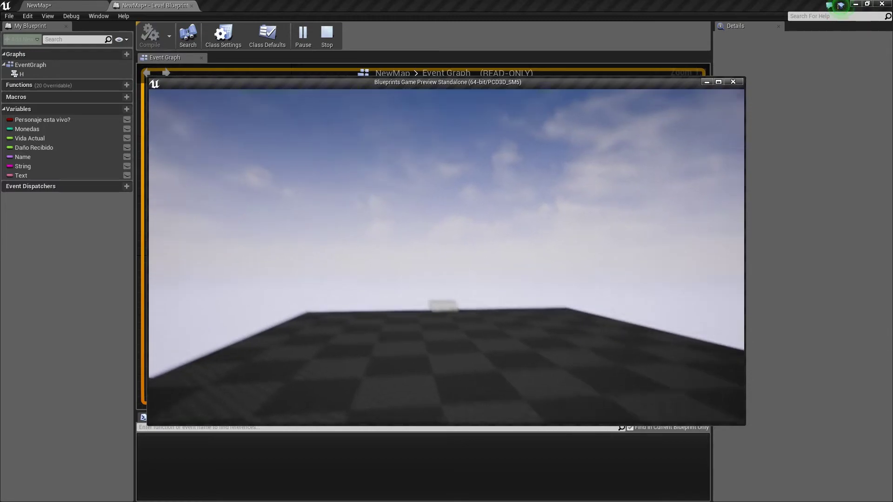
key(Escape)
click(308, 43)
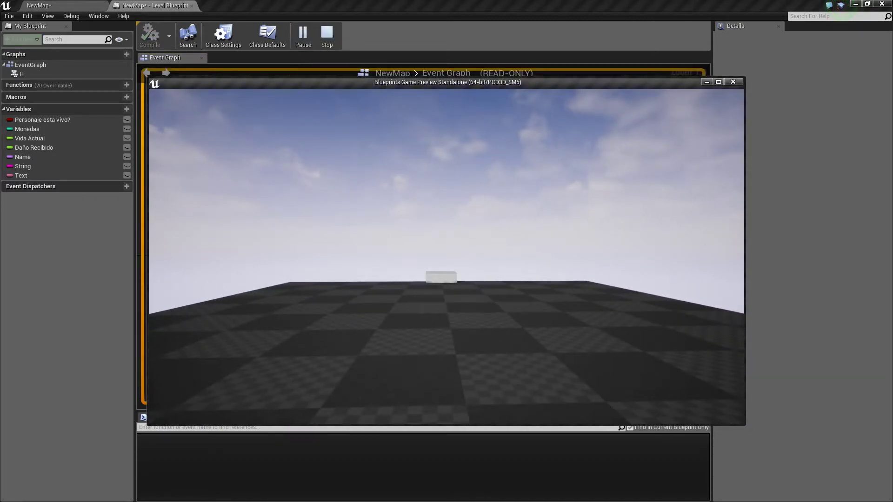
key(Escape)
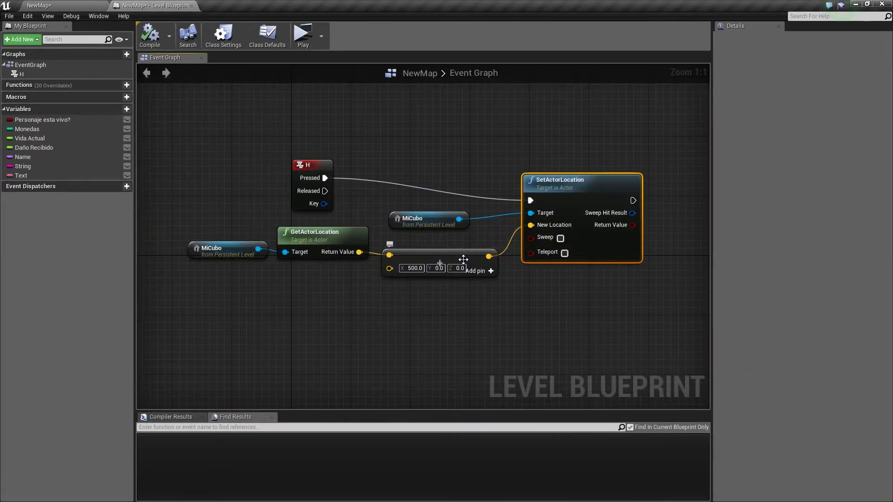
Delete the GetActorLocation, MiCubo, vector and SetActorLocation nodes in one marquee selection
scroll(344, 166, down, 1)
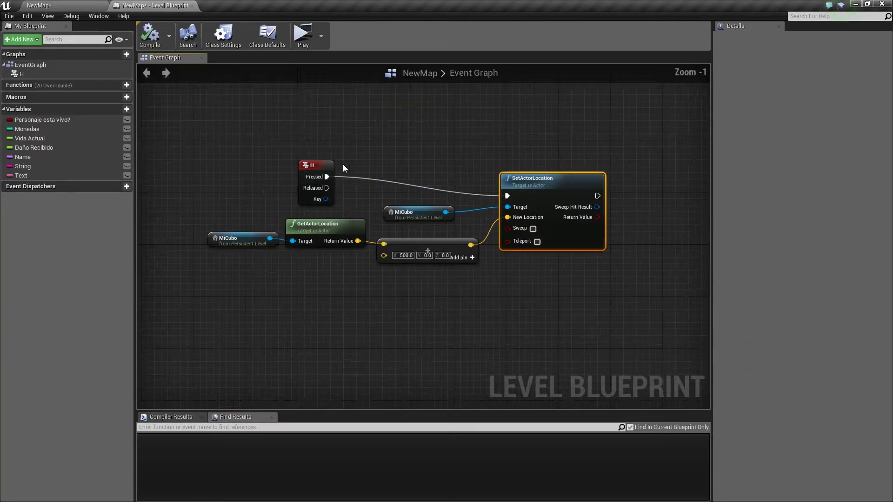
scroll(341, 162, up, 1)
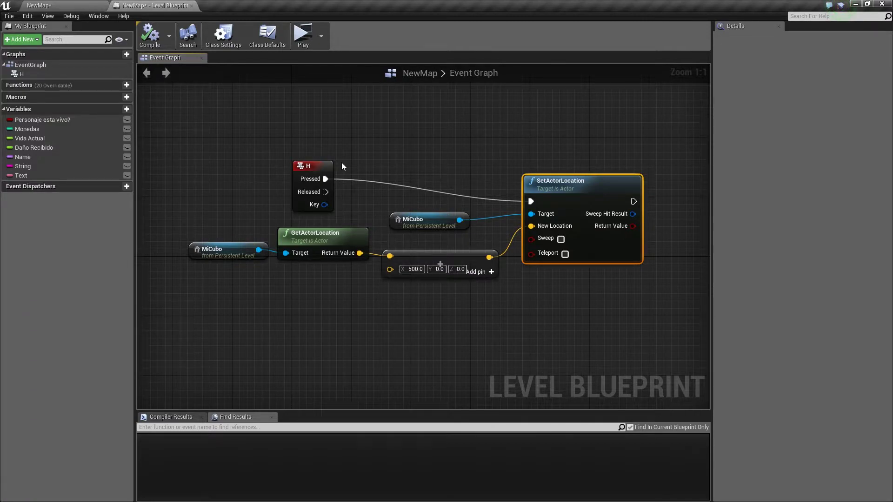
drag(215, 325, 642, 223)
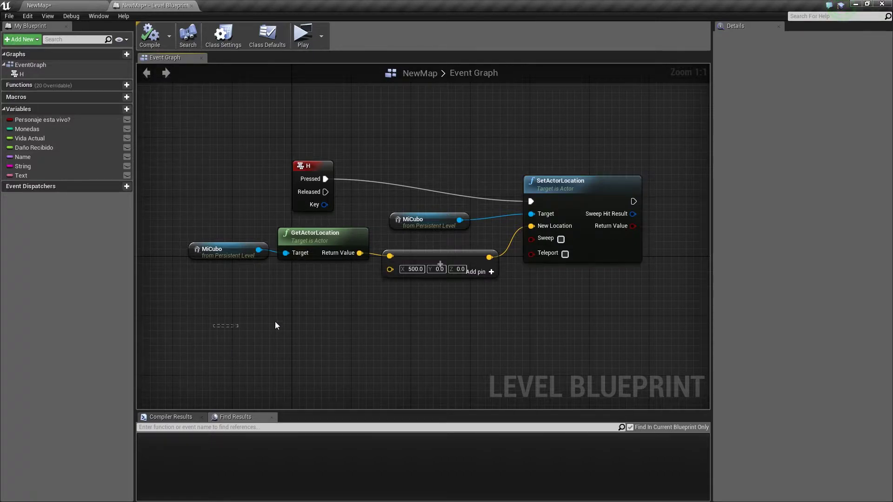
key(Delete)
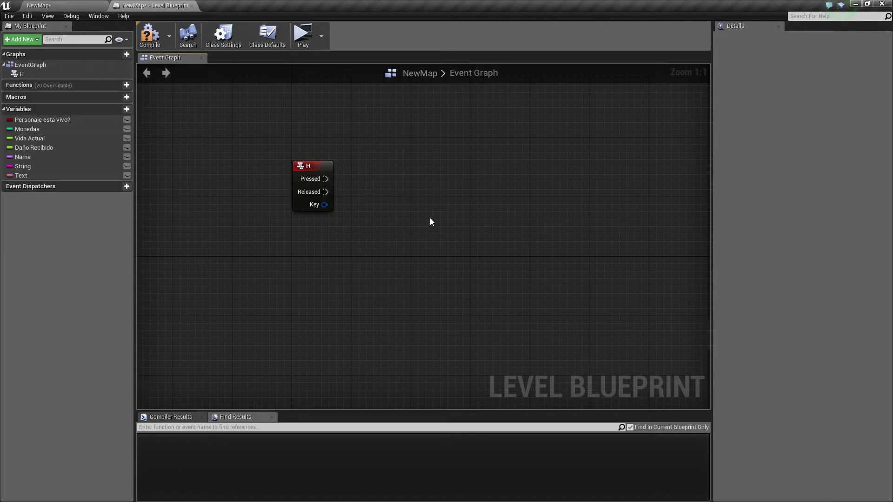
Add GetActorRotation and SetActorRotation nodes for MiCubo and arrange the two pairs
right_click(381, 205)
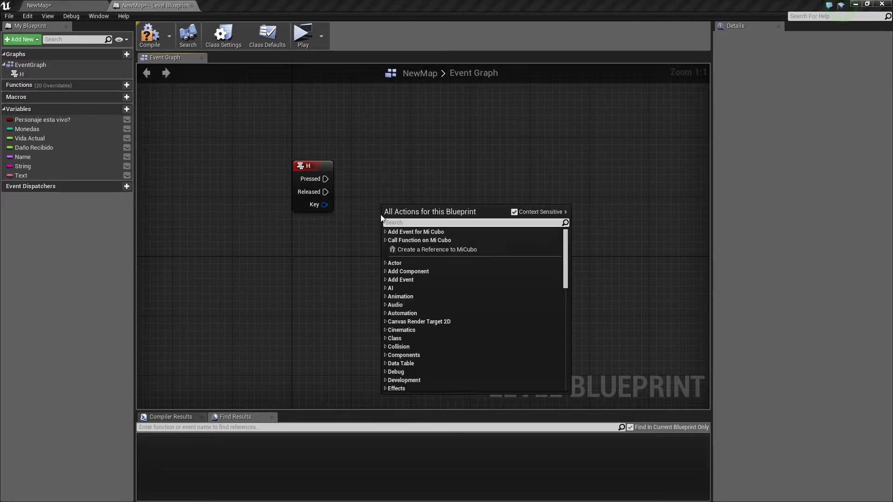
text(get actor)
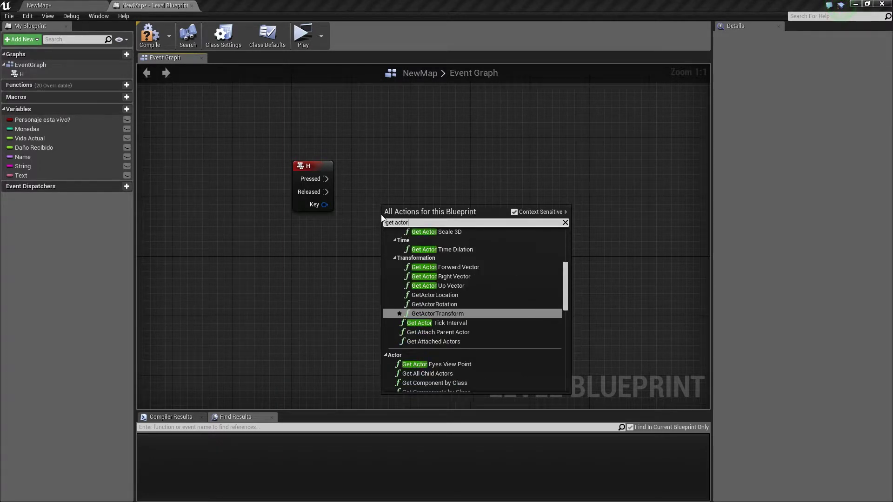
text( ro)
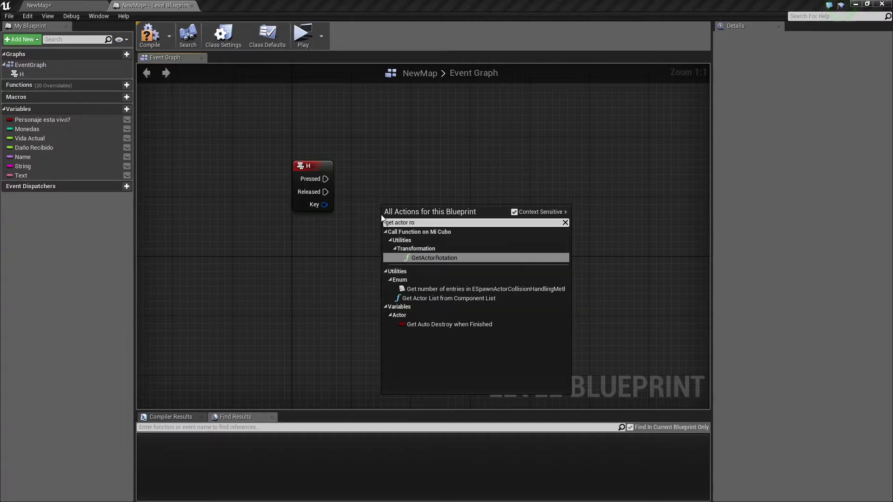
key(Return)
right_click(479, 214)
text(s)
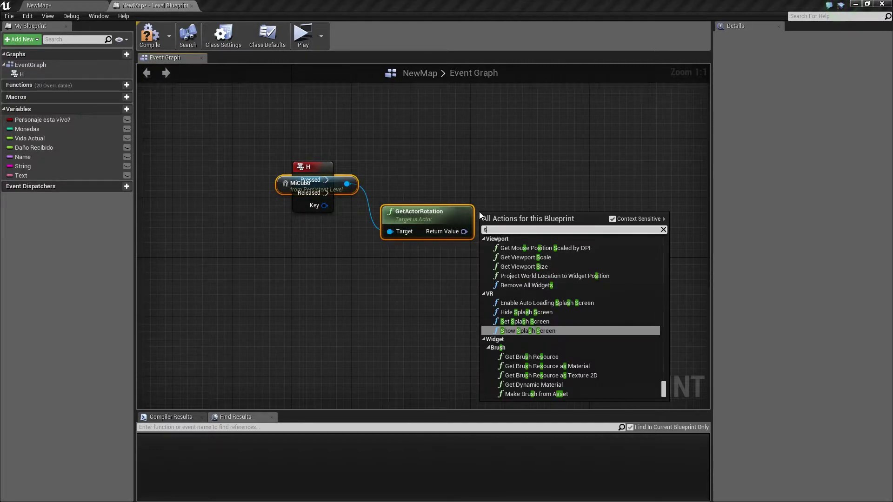
text(et actor)
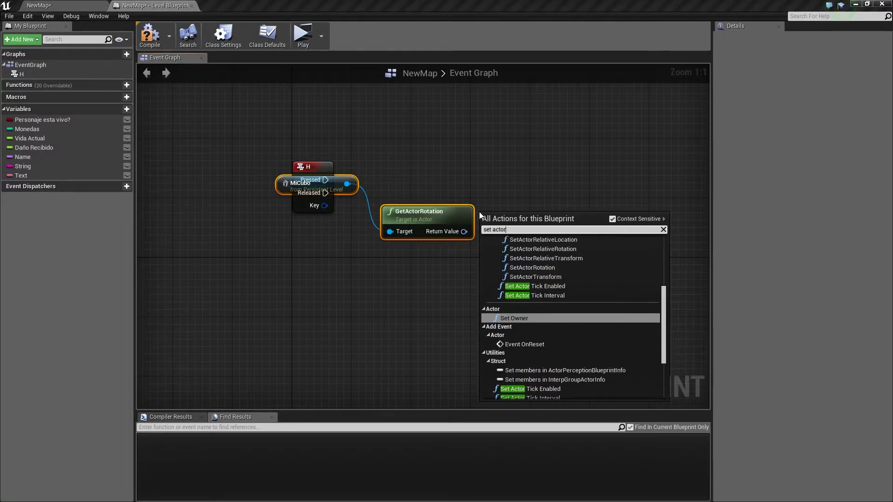
text( rot)
key(Return)
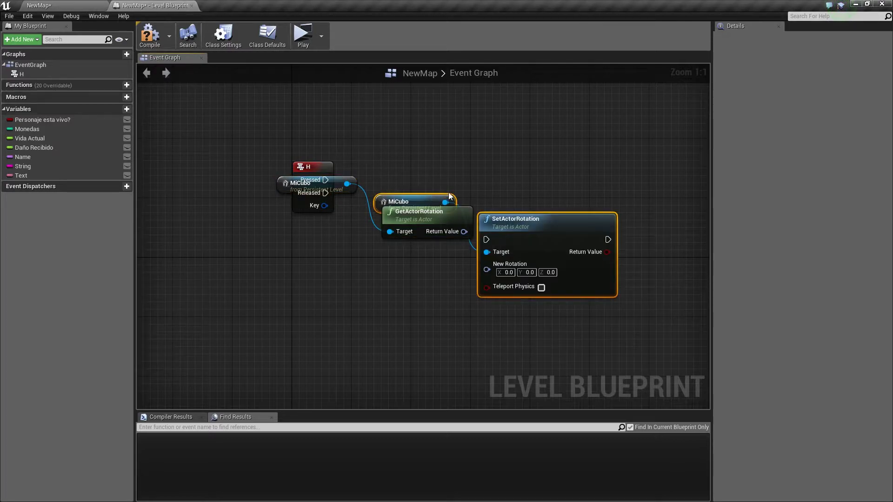
mouse_move(385, 144)
mouse_down()
mouse_move(553, 206)
mouse_move(582, 161)
mouse_up()
drag(365, 292, 358, 151)
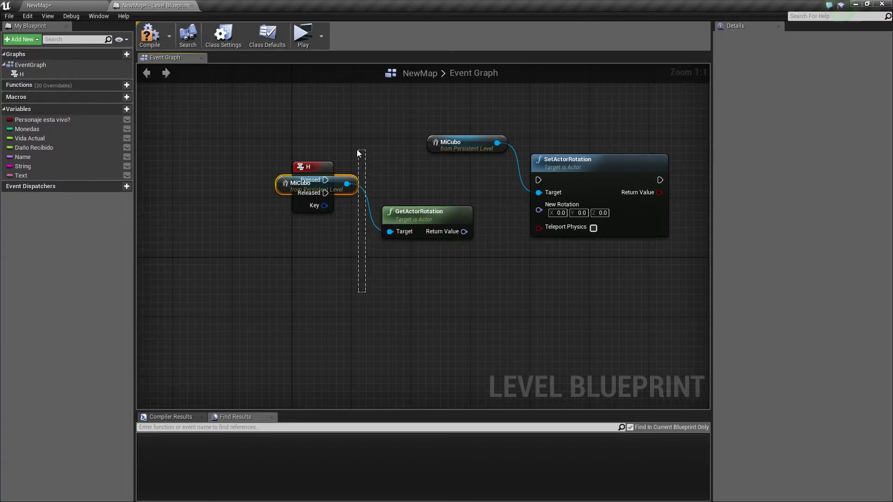
drag(447, 312, 348, 171)
drag(400, 216, 320, 288)
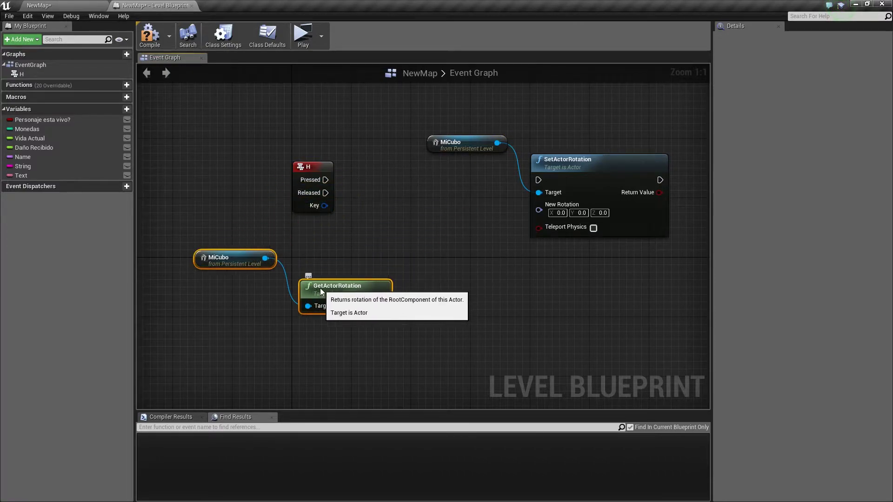
Add CombineRotators with B Z set to 60, feed it into New Rotation, and connect H Pressed
right_click(369, 255)
text(combi)
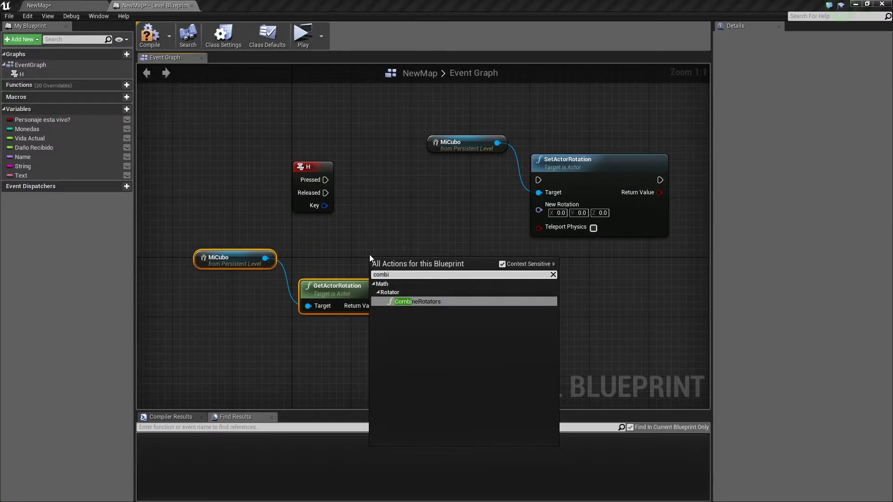
key(Return)
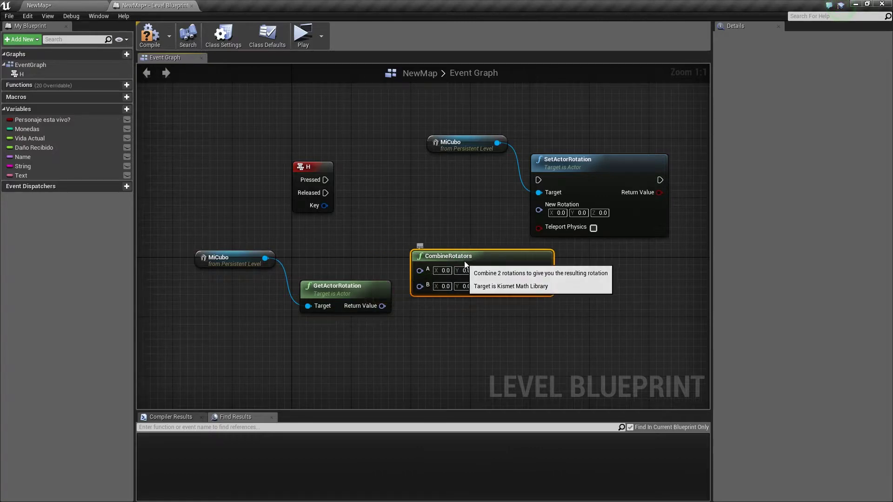
mouse_move(390, 307)
mouse_down()
mouse_move(389, 255)
mouse_move(420, 268)
mouse_up()
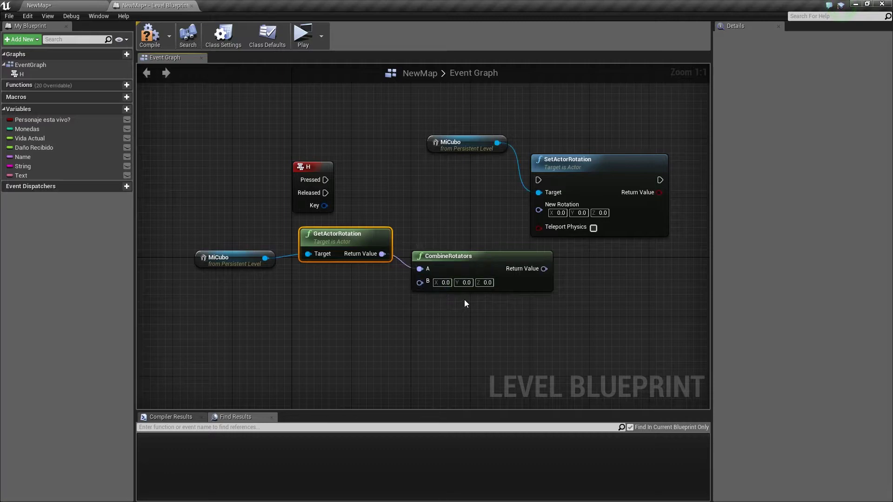
click(484, 283)
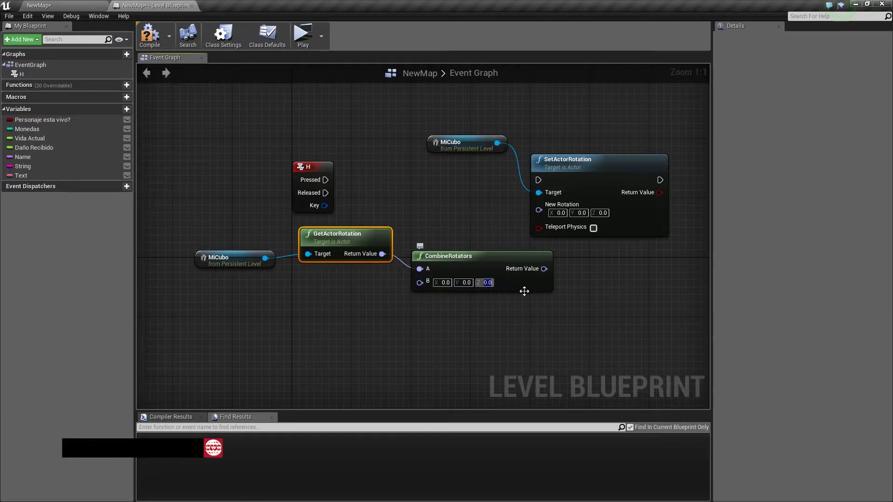
text(60)
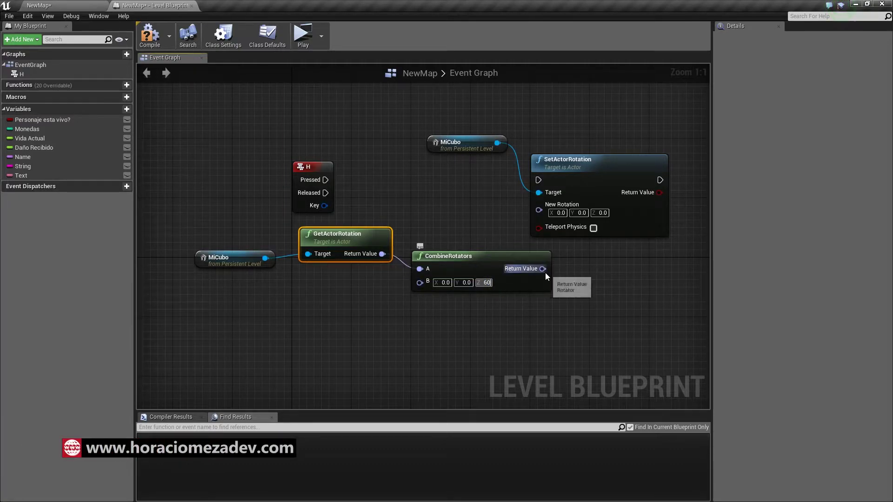
drag(543, 269, 538, 209)
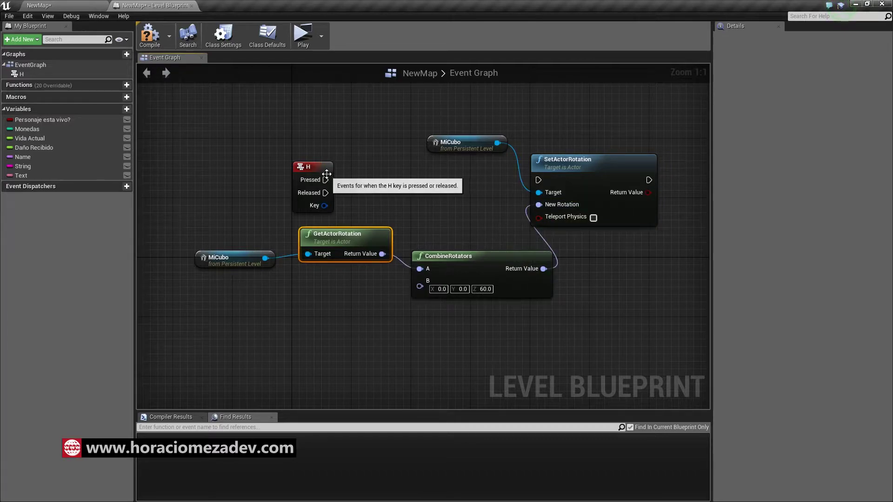
drag(325, 179, 539, 180)
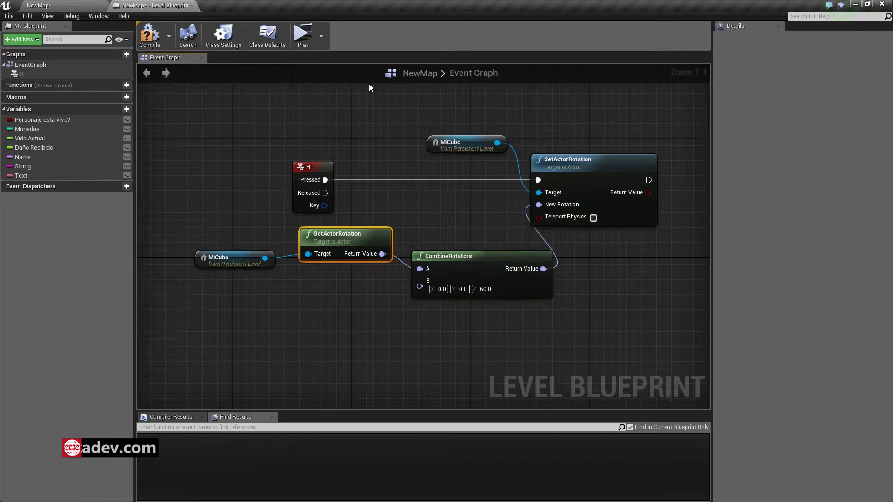
Play the level and press H to test the cube's rotation
click(303, 34)
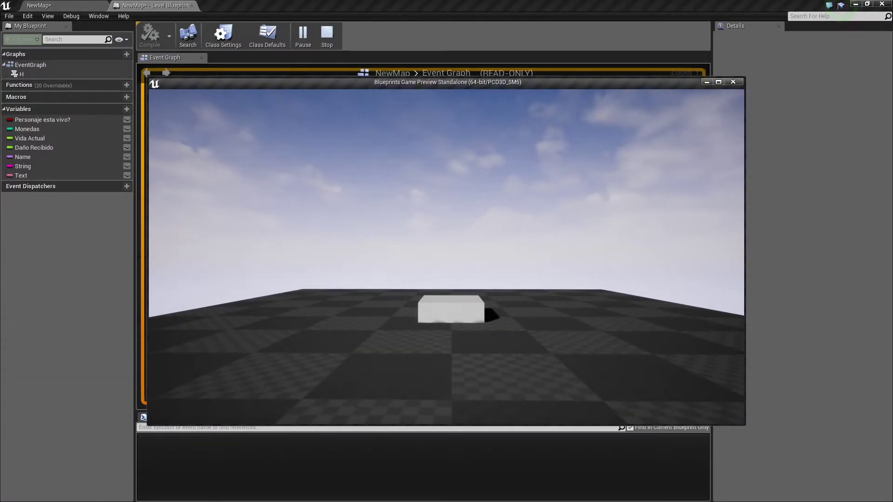
key(h)
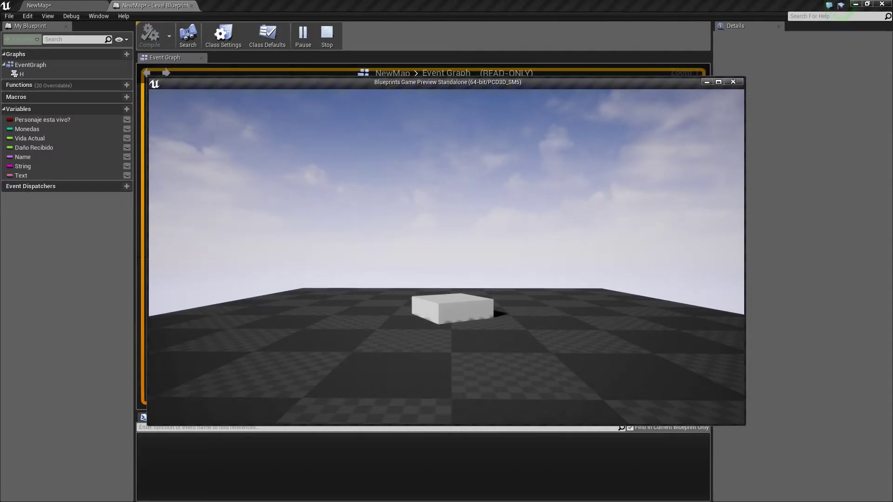
key(Escape)
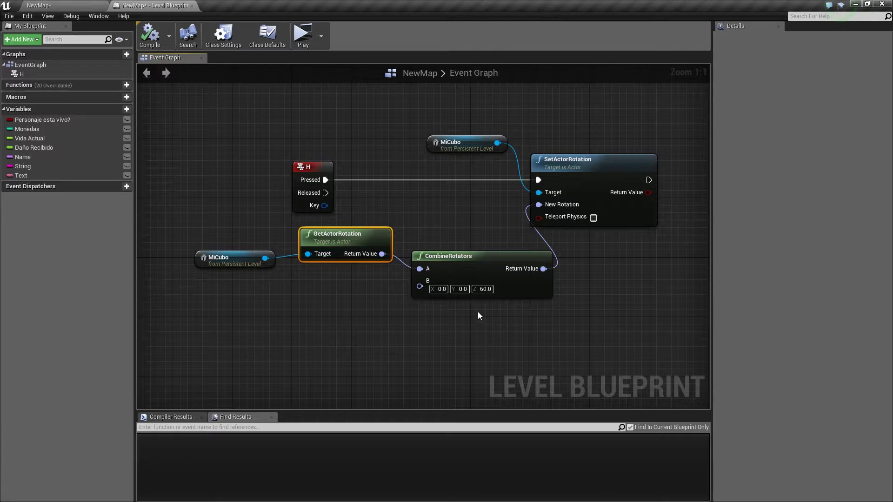
Set CombineRotators' B X to 30, test play again, and nudge the MiCubo reference into place
click(447, 289)
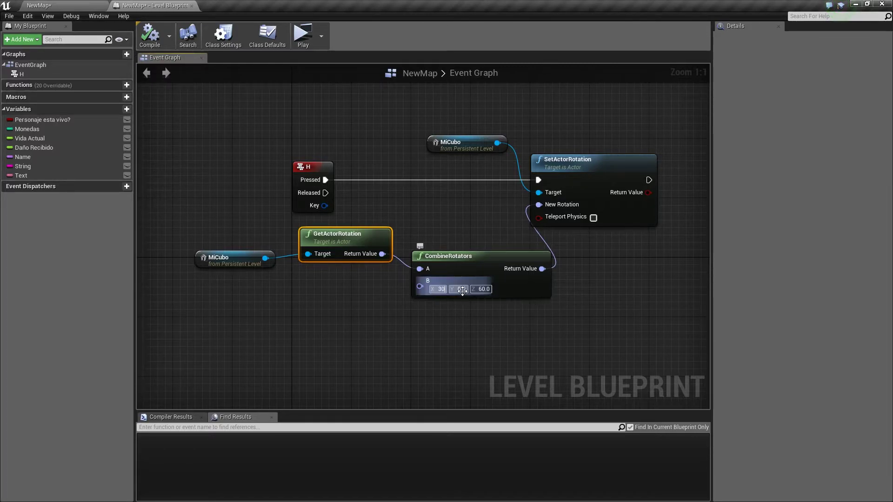
text(30)
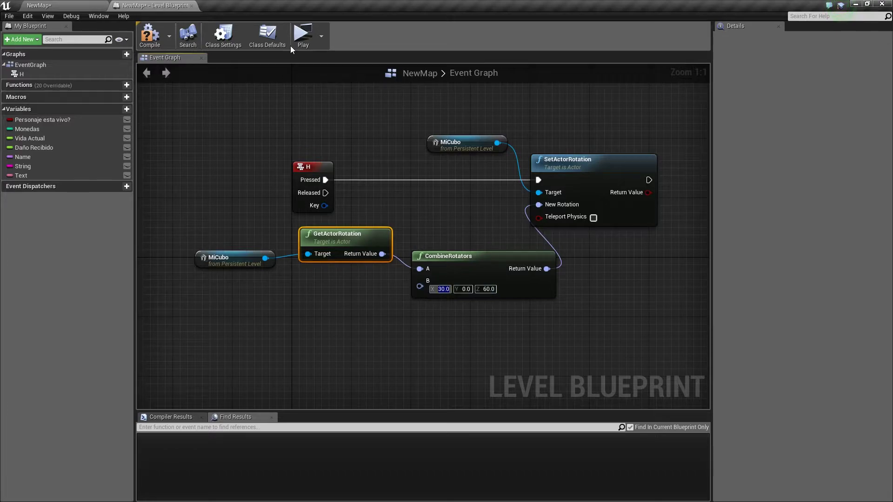
click(294, 44)
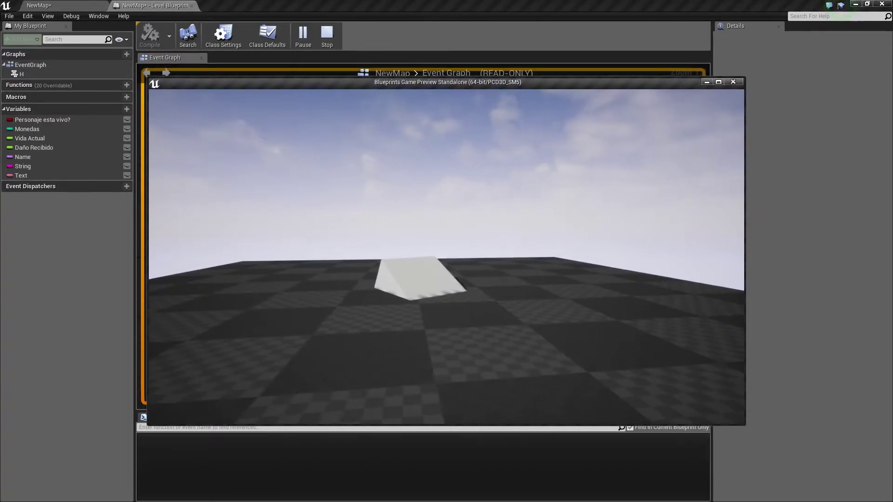
key(Escape)
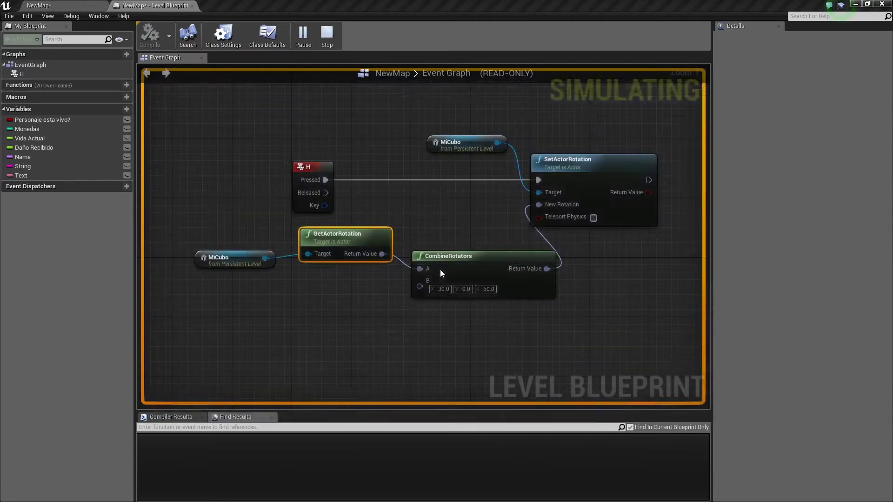
drag(438, 145, 445, 200)
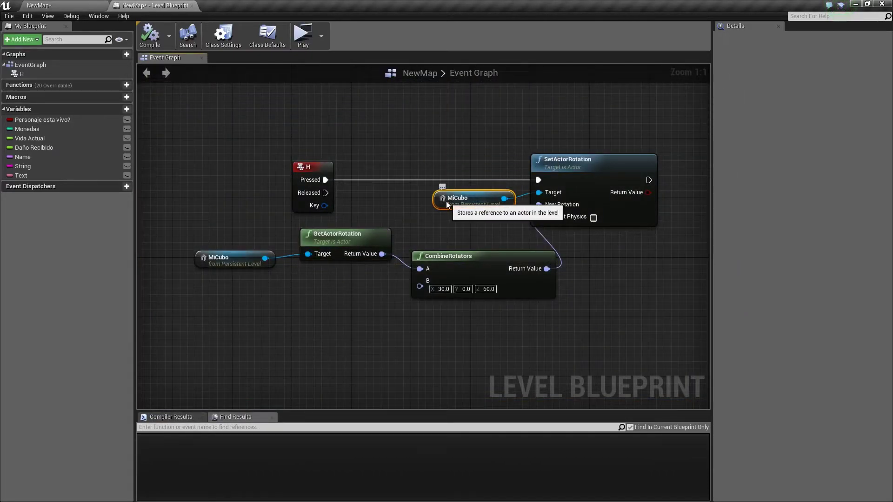
click(397, 145)
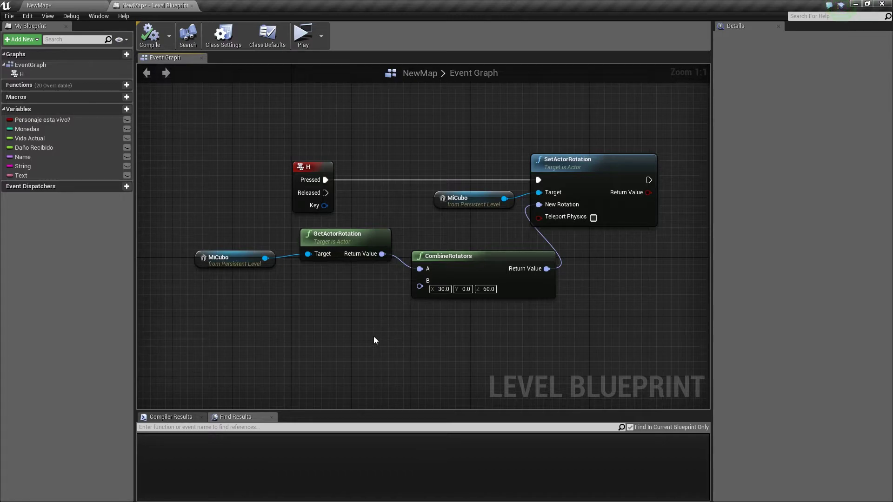
Delete the rotation nodes, including the MiCubo and SetActorRotation nodes
drag(205, 309, 549, 234)
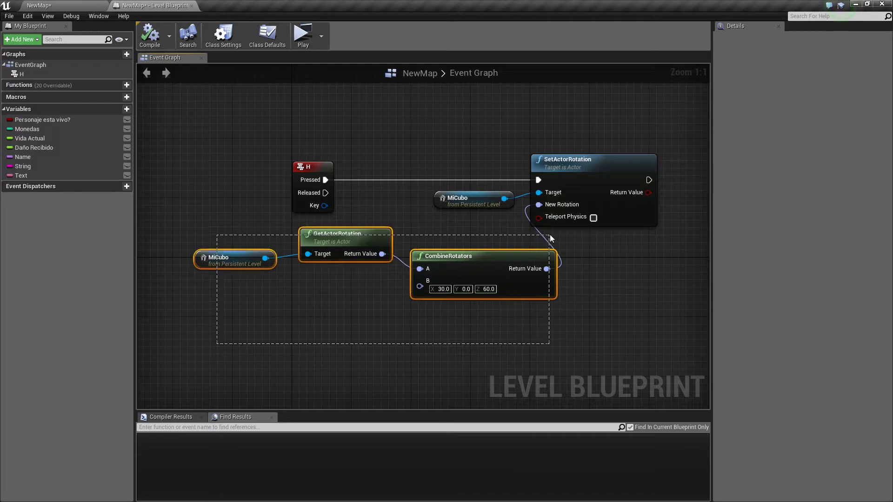
key(Delete)
drag(453, 104, 579, 251)
key(Delete)
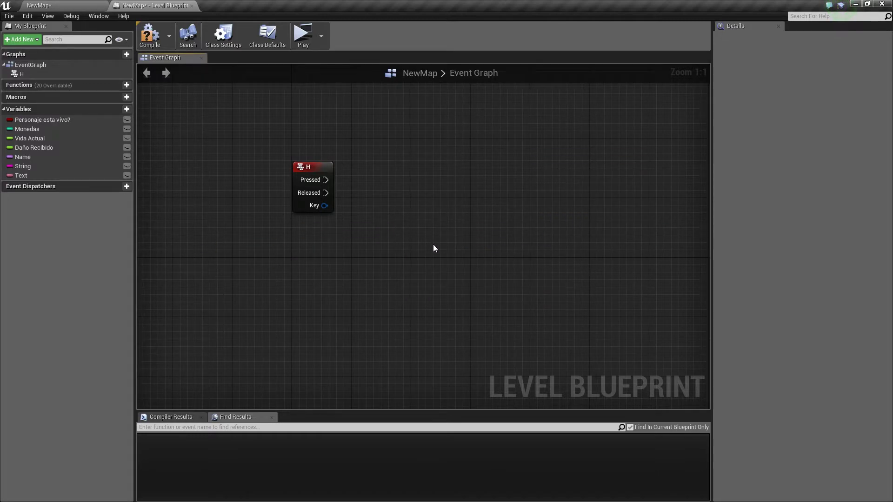
Add a GetActorTransform node for MiCubo and place it just below the H event
right_click(403, 195)
text(get actor tr)
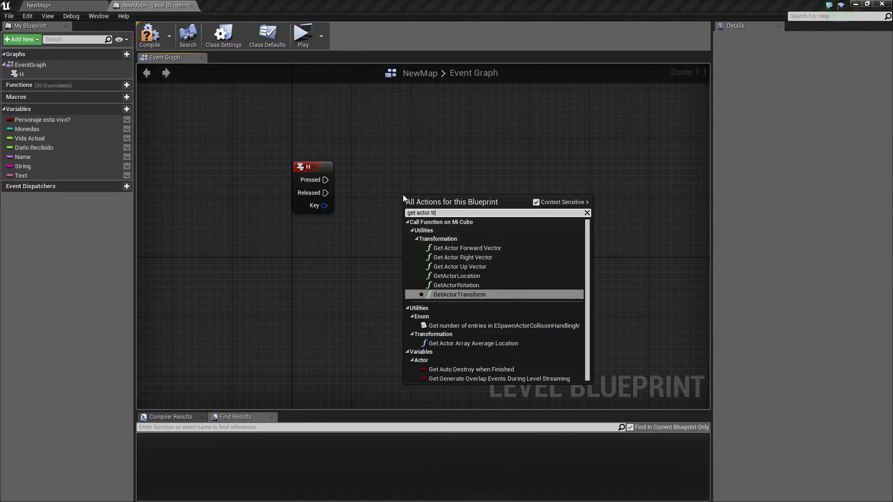
key(Return)
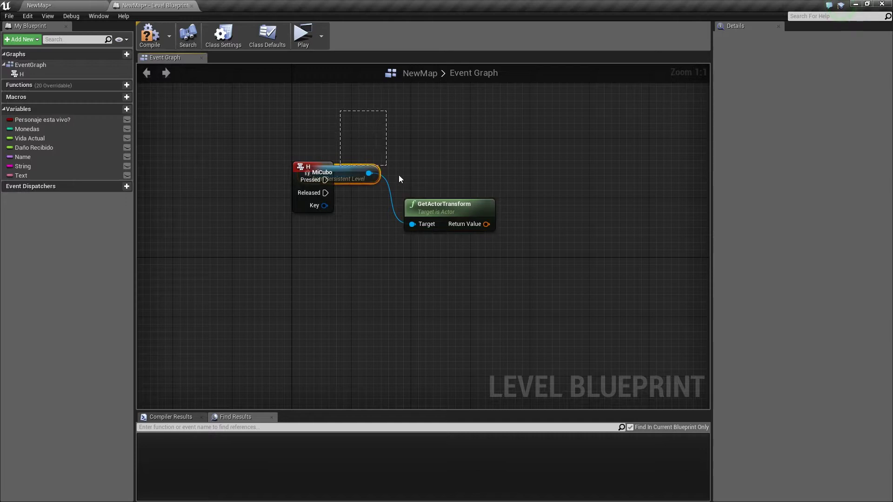
drag(339, 110, 472, 246)
mouse_move(456, 208)
mouse_down()
mouse_move(359, 275)
mouse_move(352, 234)
mouse_up()
click(360, 278)
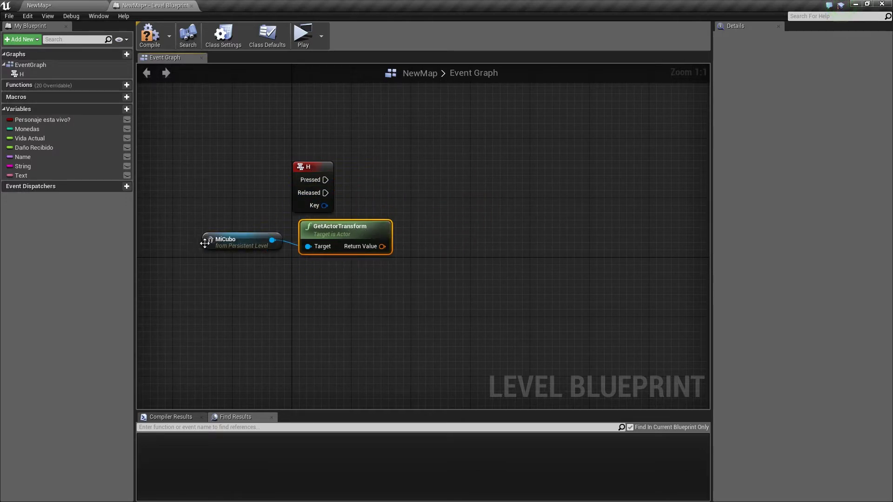
drag(247, 233, 256, 244)
click(403, 234)
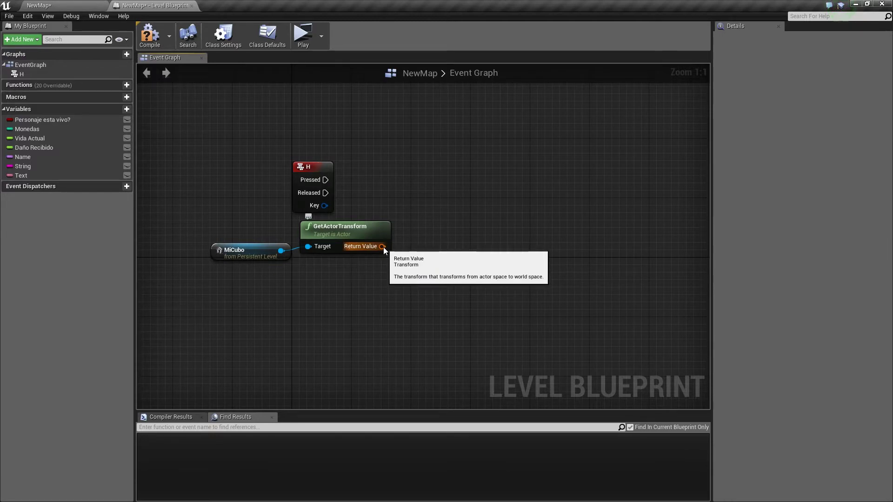
Split MiCubo's transform into location, rotation and scale, and add a vector + vector node
right_click(383, 246)
click(398, 270)
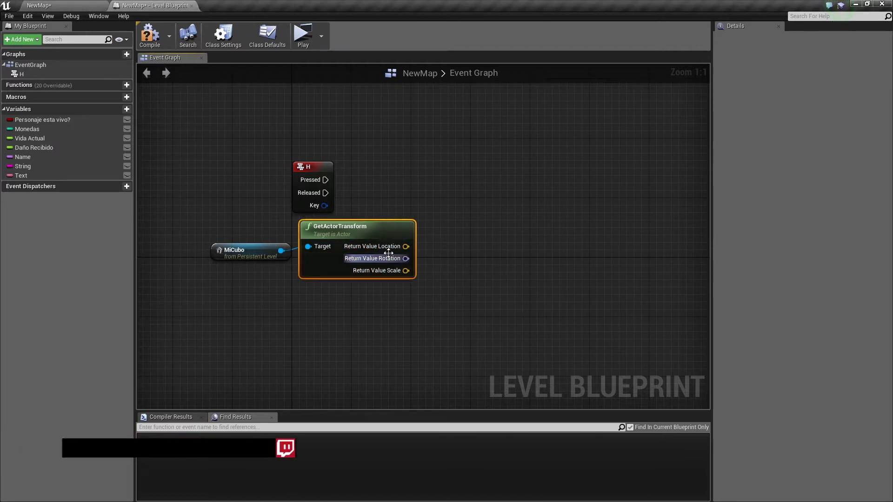
right_click(426, 225)
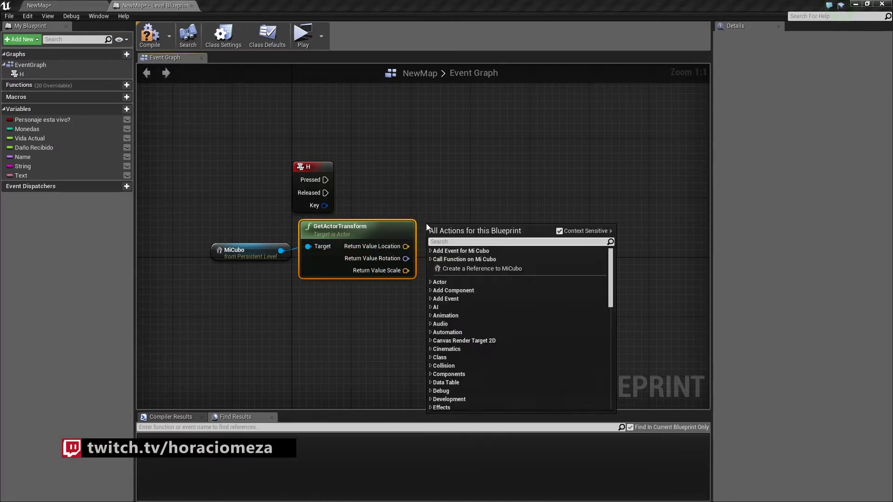
text(vector)
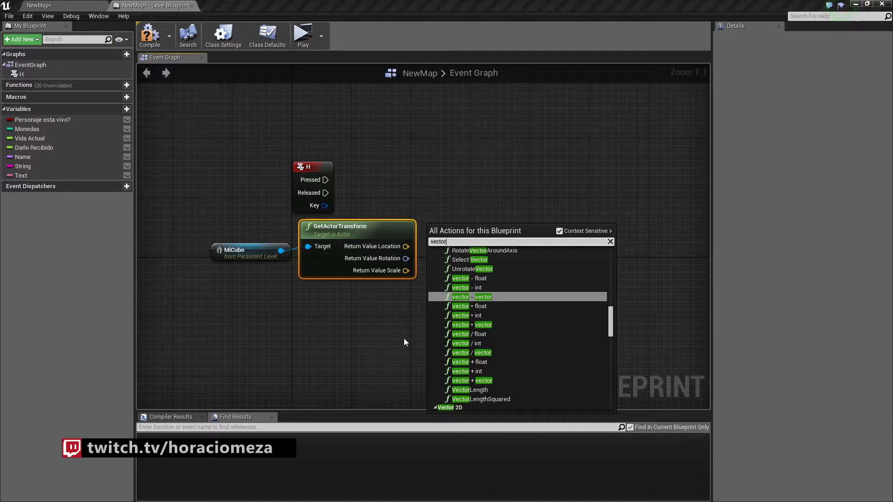
click(472, 381)
Add a CombineRotators node, then wire Location into the vector add and Rotation into input A
right_click(498, 294)
text(com)
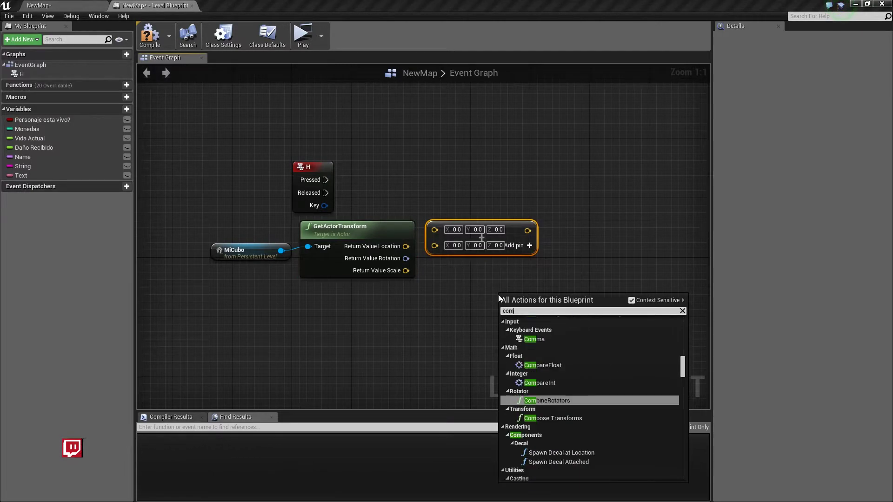
text(bine)
key(Return)
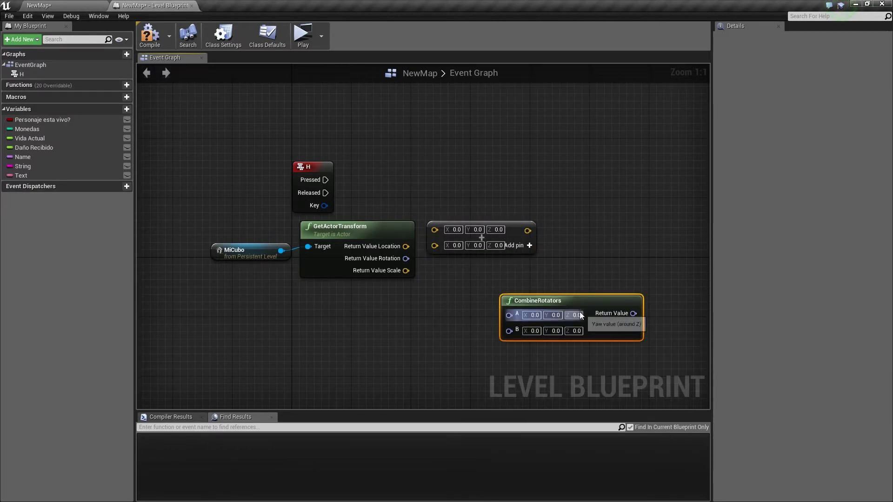
drag(507, 300, 448, 293)
drag(512, 229, 542, 228)
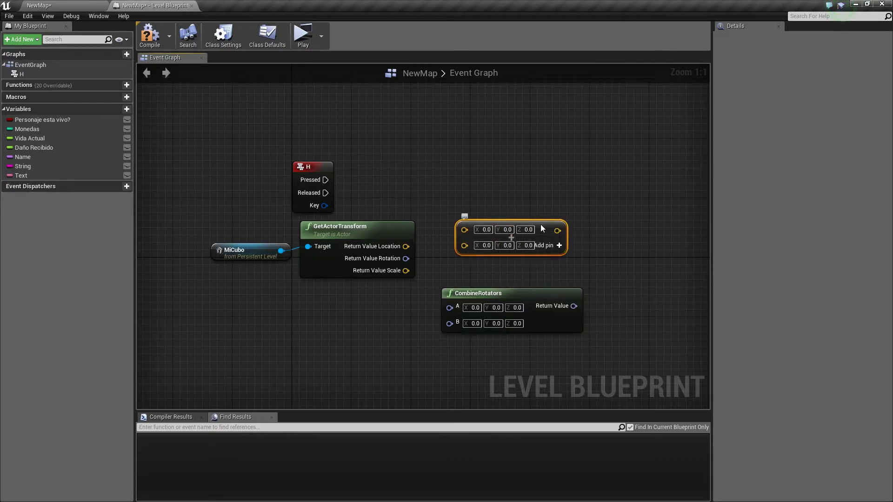
drag(405, 246, 468, 229)
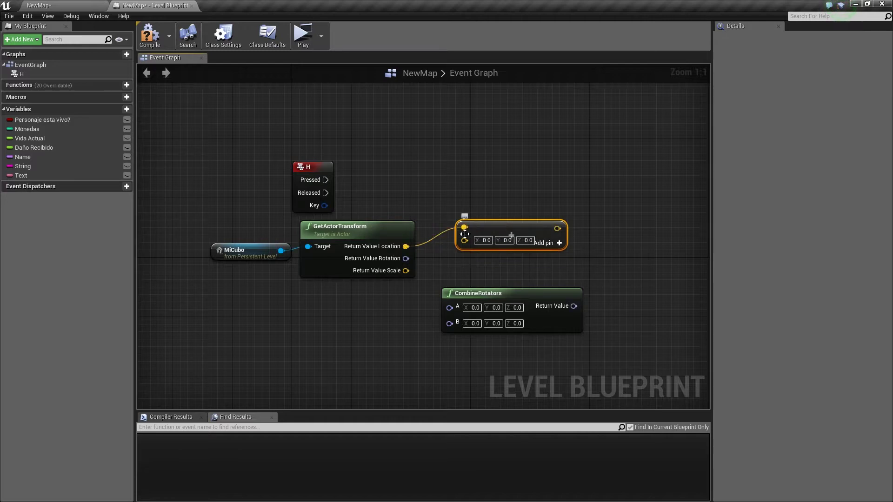
drag(405, 259, 450, 307)
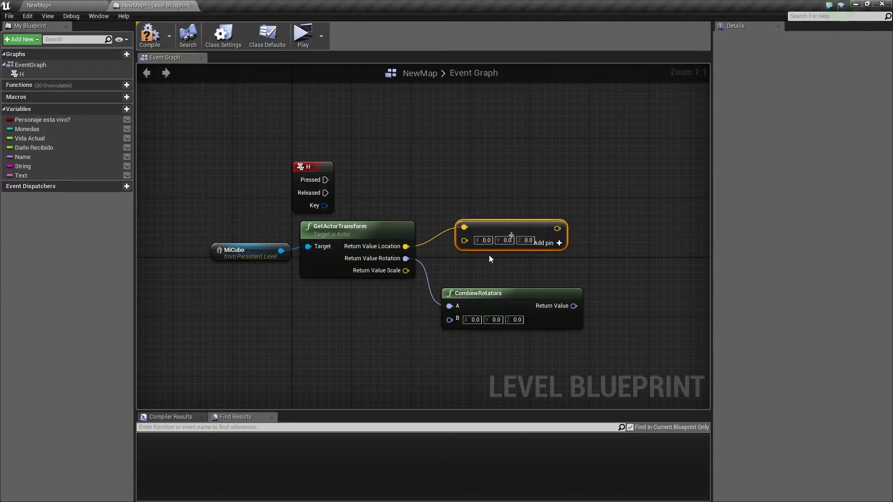
Set the vector add node's offset to X 0 and Z 500
click(486, 240)
text(0)
click(520, 242)
text(500)
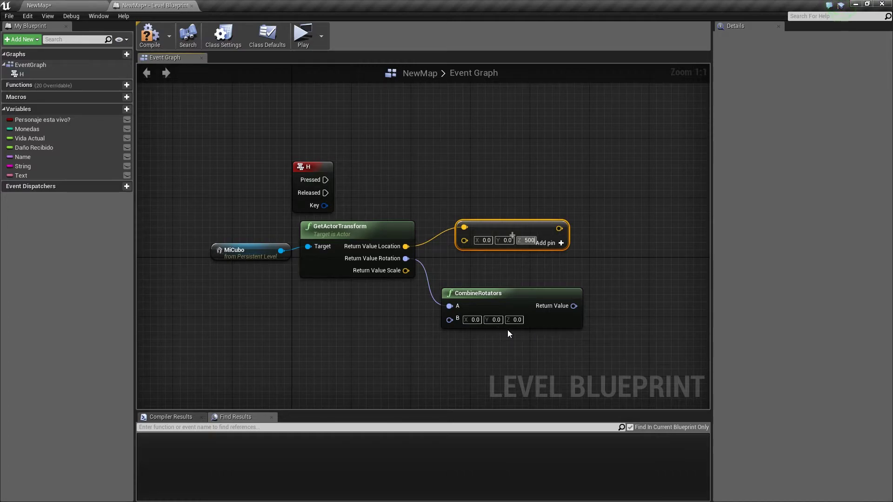
Set CombineRotators input B to X 30 and Y 60, and move it beside the add node
click(468, 321)
text(3)
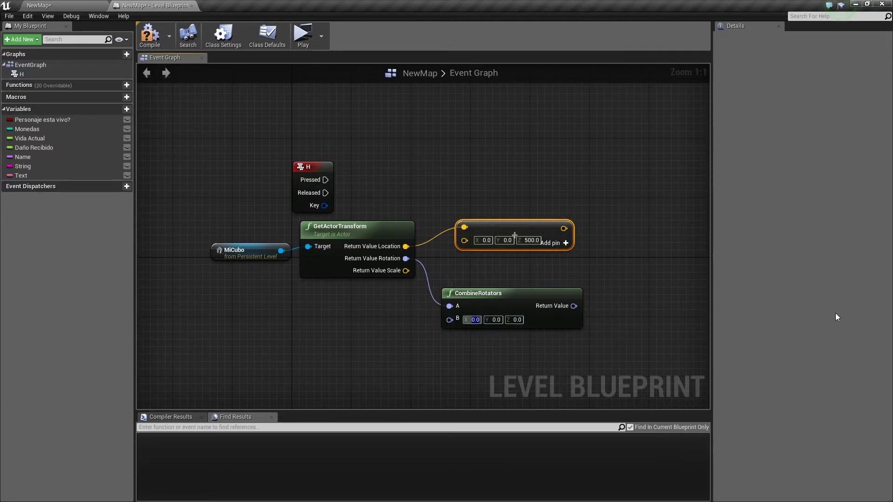
text(0)
key(Tab)
text(60)
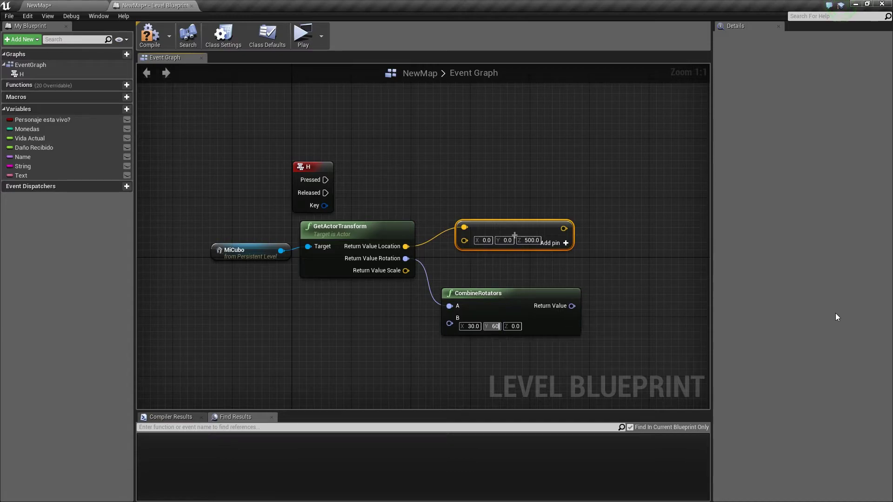
key(Return)
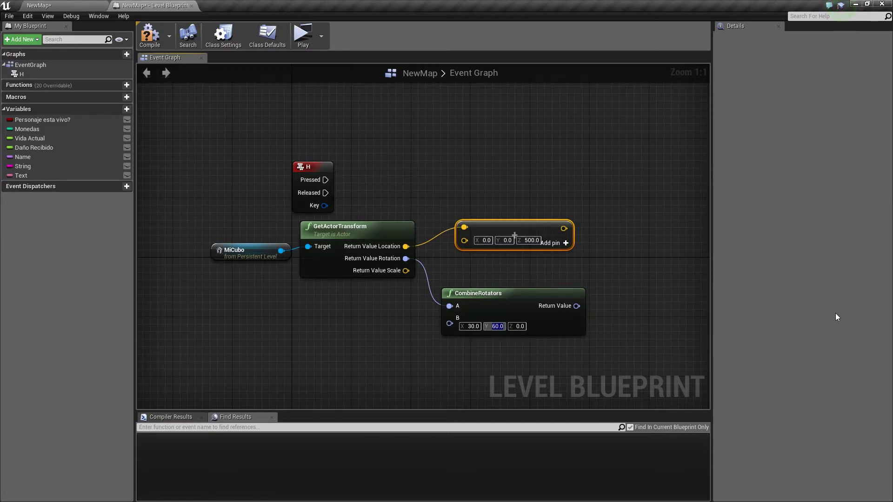
drag(500, 294, 515, 264)
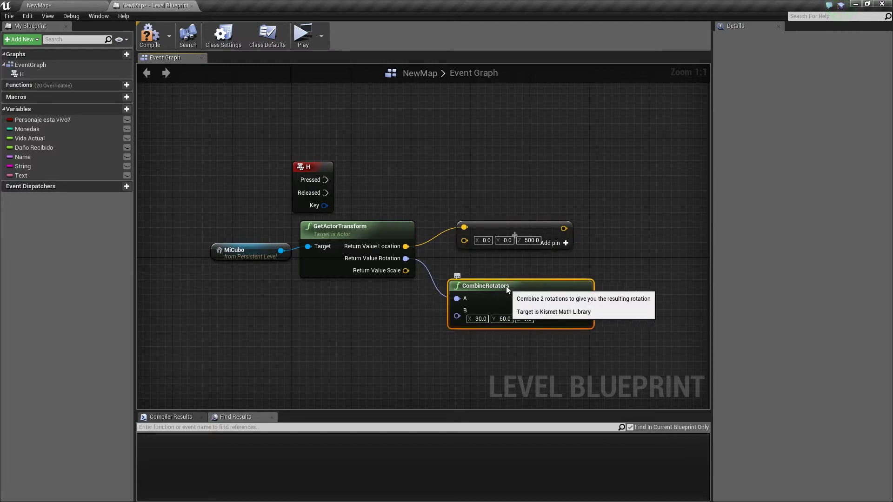
click(472, 341)
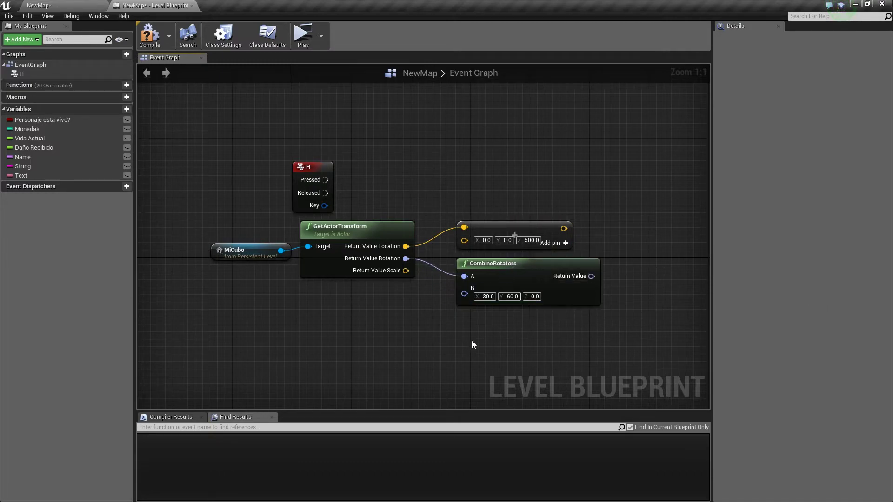
right_drag(483, 331, 441, 331)
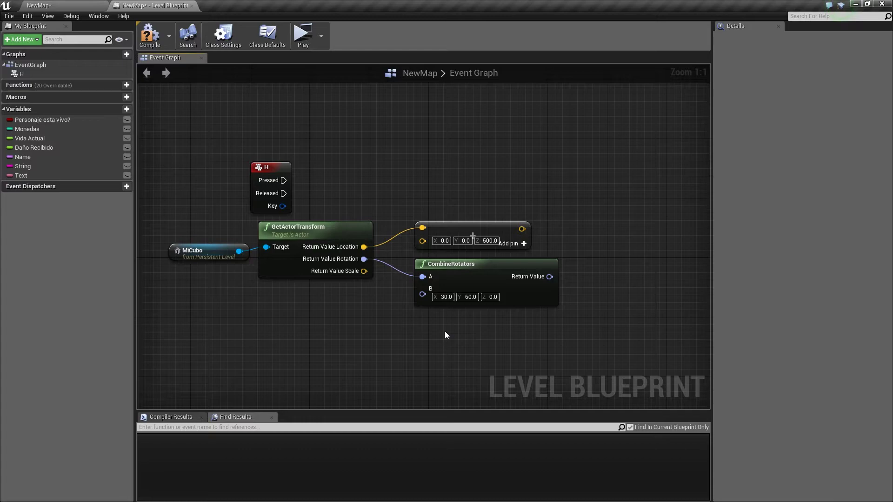
Add a SetActorTransform node targeting MiCubo and position it to the right
right_click(527, 154)
text(set ac)
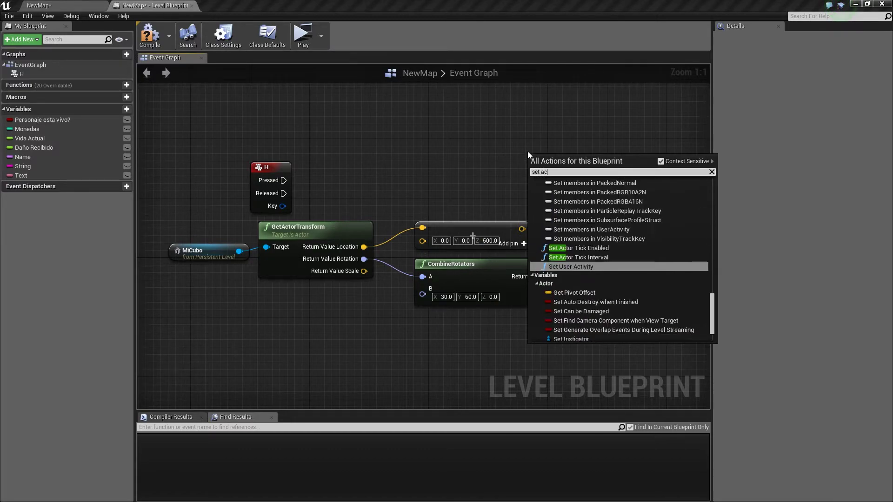
text(tor tra)
key(Return)
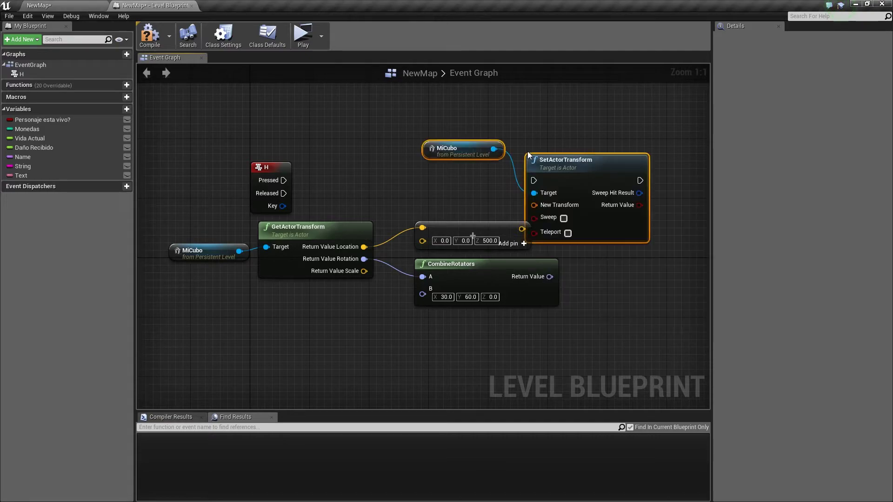
drag(555, 168, 622, 163)
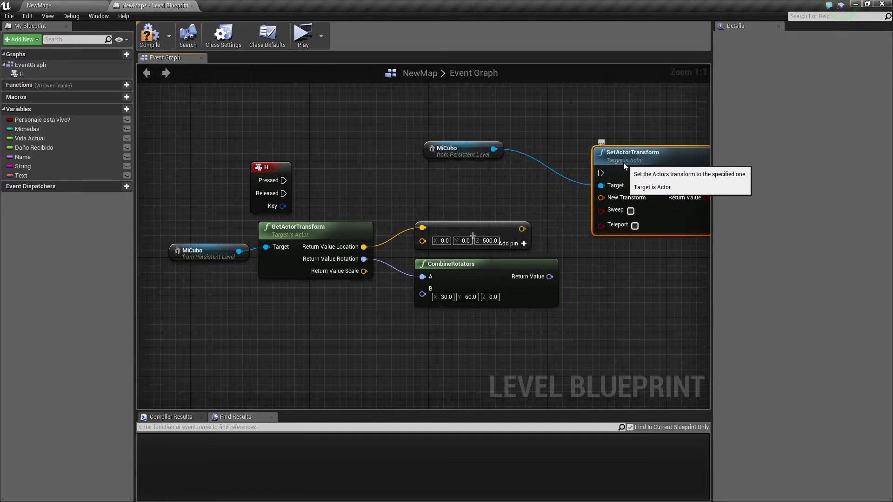
mouse_move(464, 156)
mouse_down()
mouse_move(543, 198)
mouse_move(533, 199)
mouse_up()
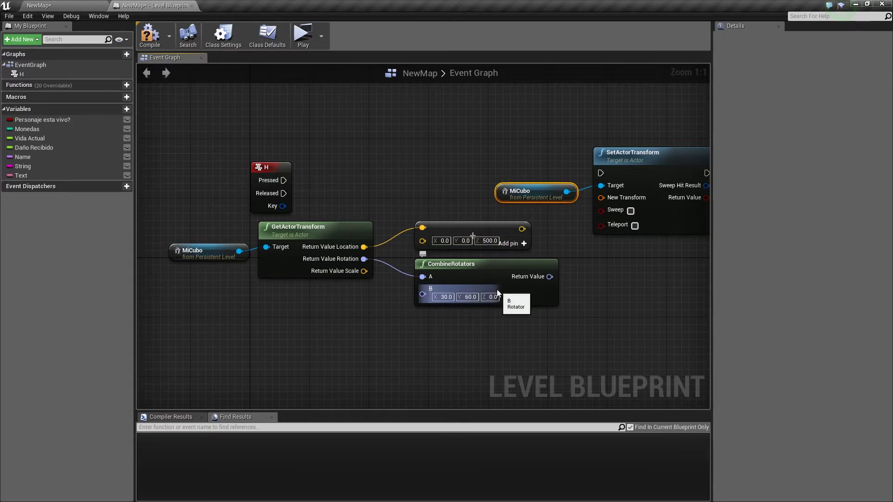
right_drag(496, 289, 302, 279)
drag(456, 149, 500, 156)
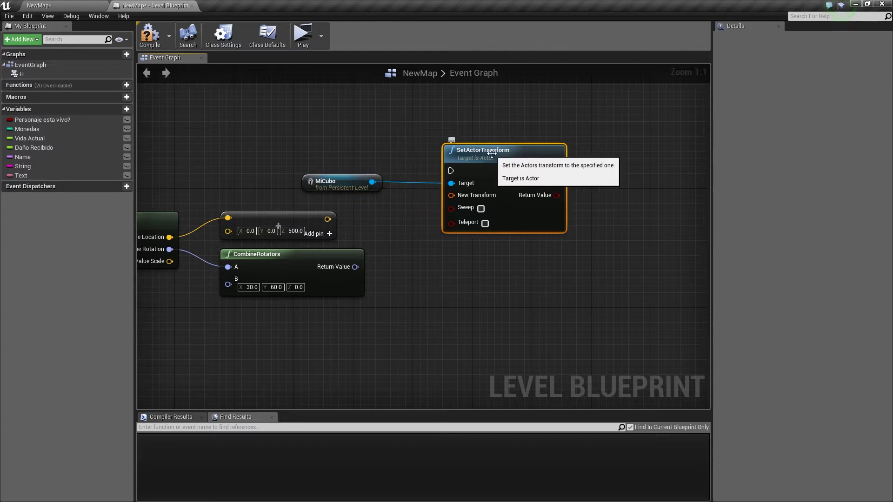
right_drag(415, 285, 459, 281)
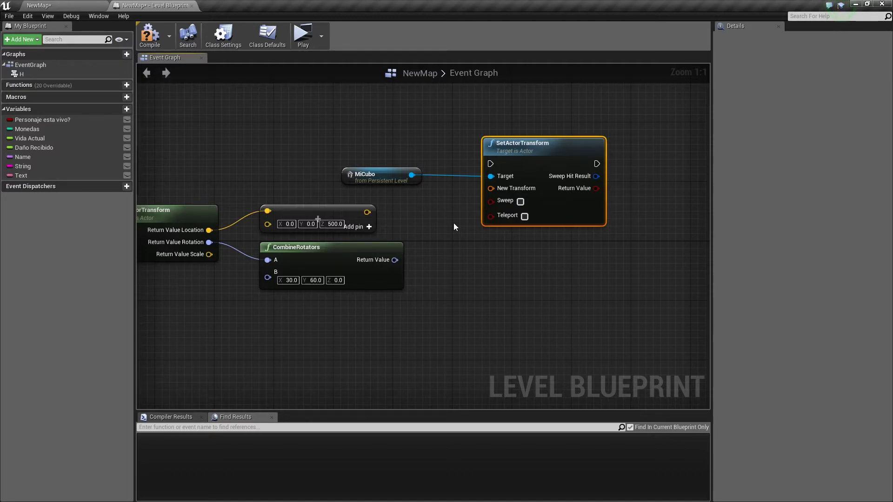
Split New Transform, wire in the raised location and combined rotation, and set scale to 2, 2, 2
right_click(490, 188)
click(501, 209)
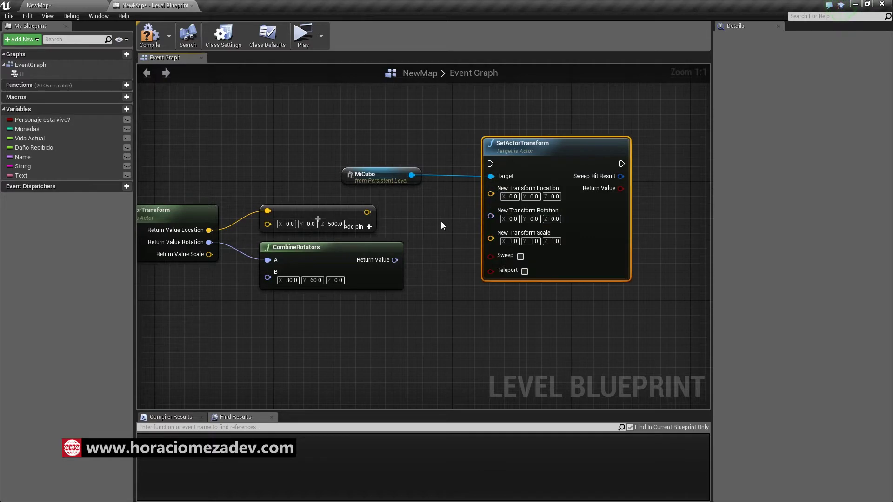
drag(367, 212, 491, 193)
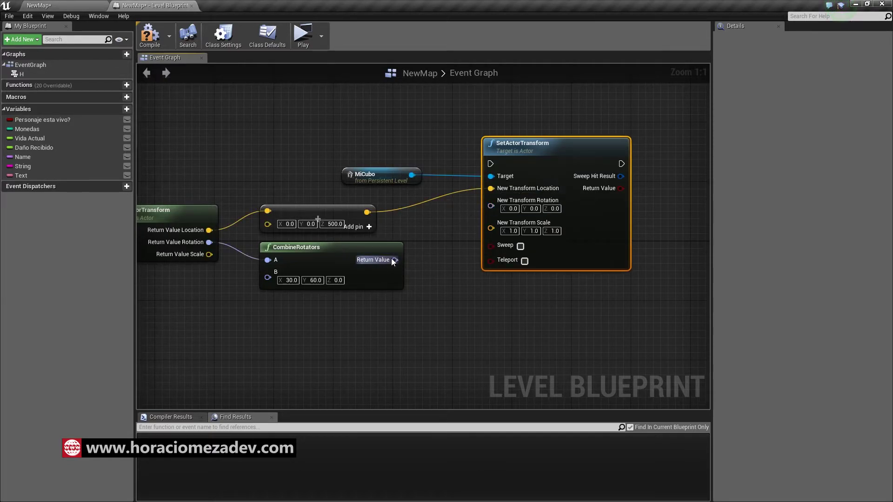
drag(395, 260, 491, 205)
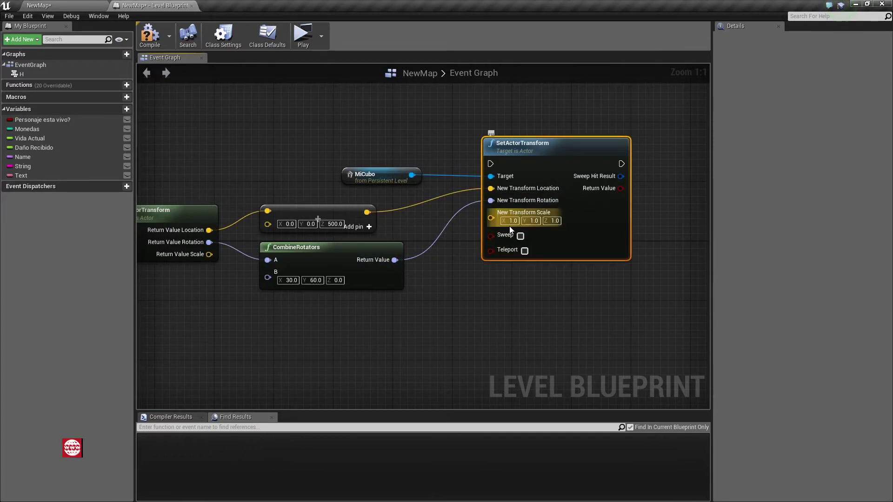
text(2)
key(Tab)
text(2)
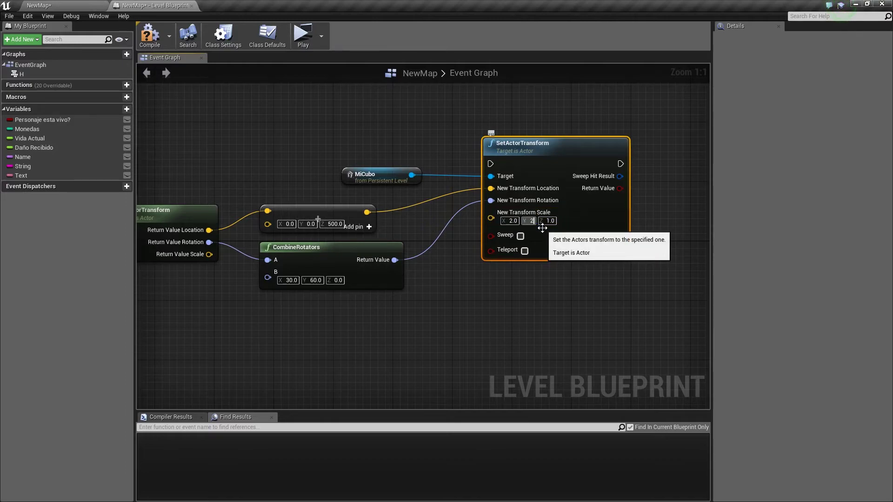
key(Tab)
text(2)
key(Tab)
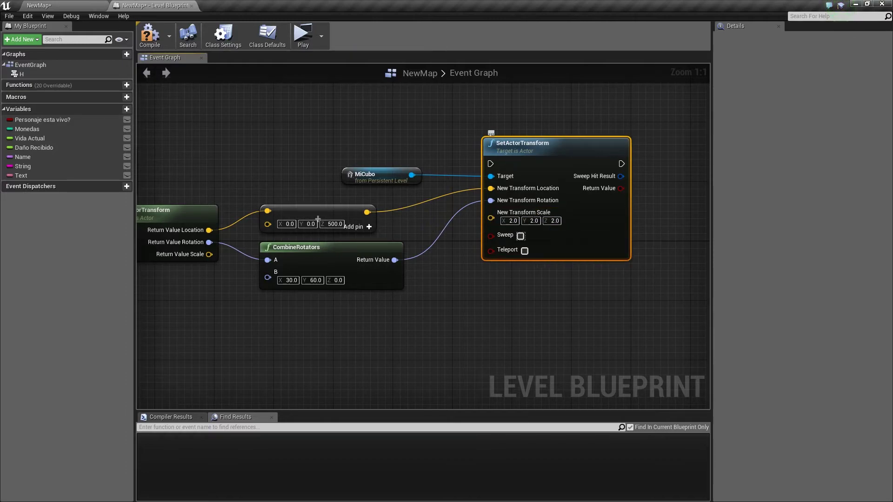
Connect H Pressed to SetActorTransform's execution input
right_drag(225, 193, 290, 211)
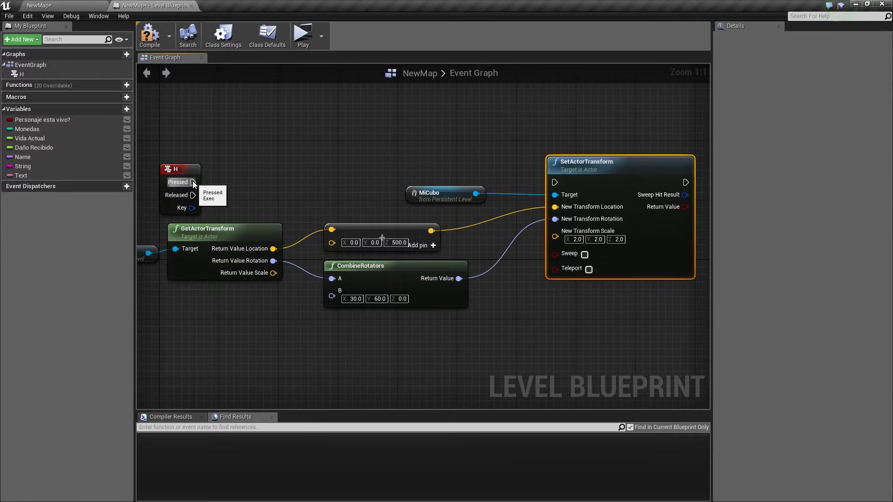
drag(192, 182, 559, 182)
right_drag(417, 281, 469, 245)
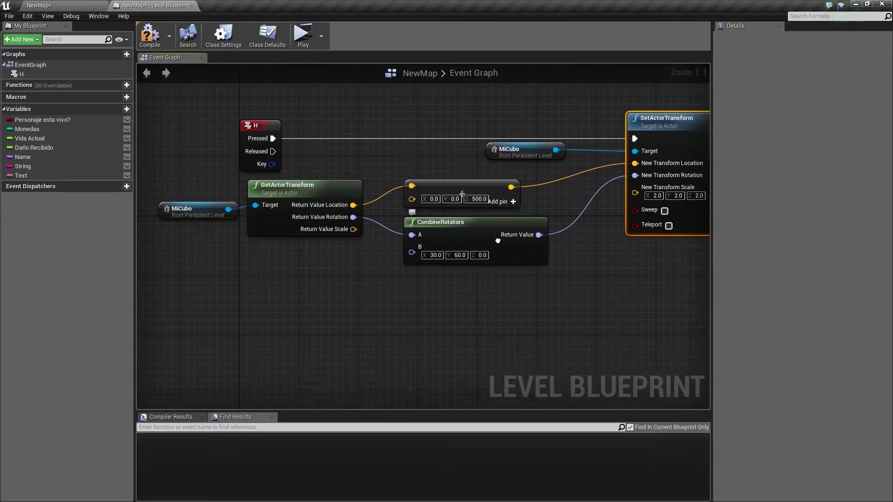
scroll(326, 167, down, 1)
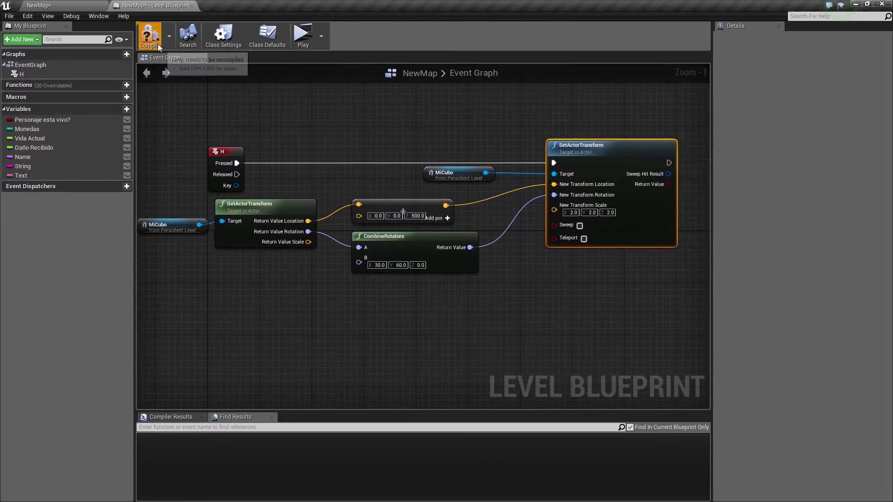
click(300, 42)
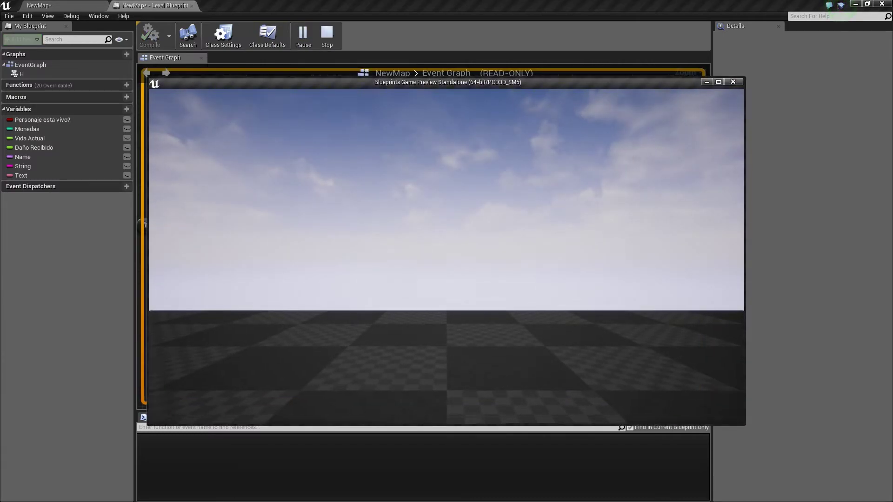
key(h)
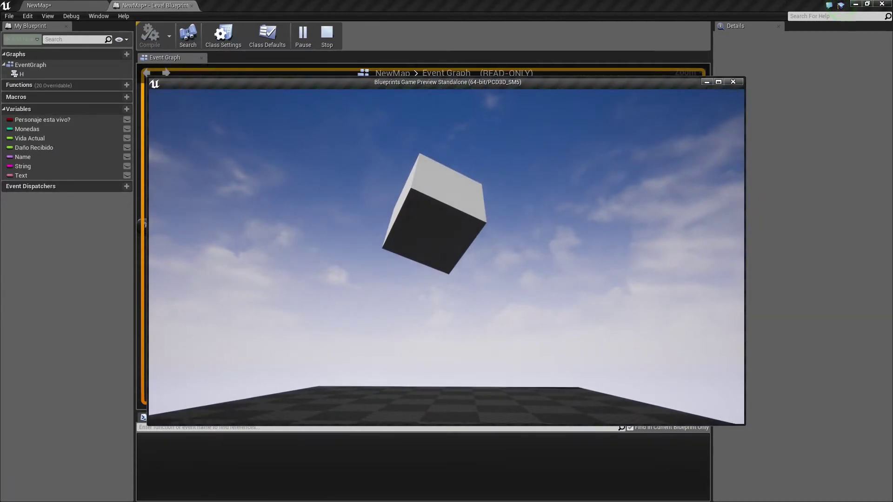
key(Escape)
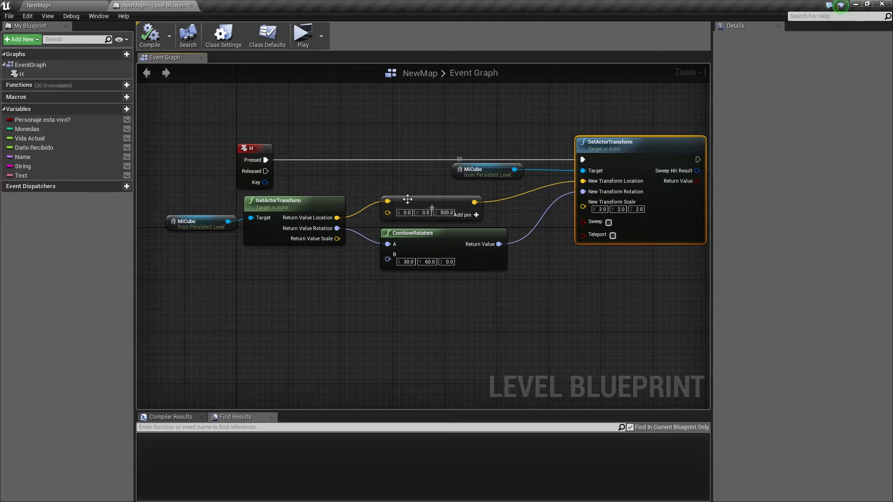
Delete the five transform-related nodes and the MiCubo reference node
drag(174, 321, 646, 207)
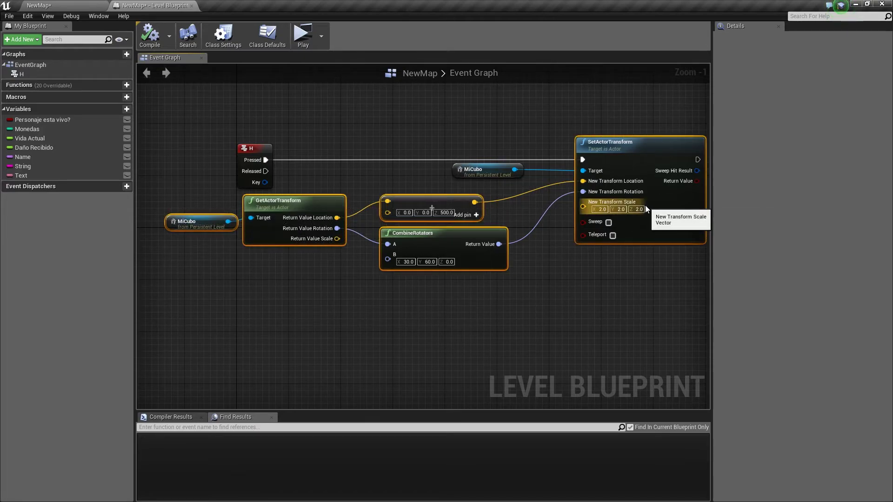
key(Delete)
drag(473, 119, 525, 185)
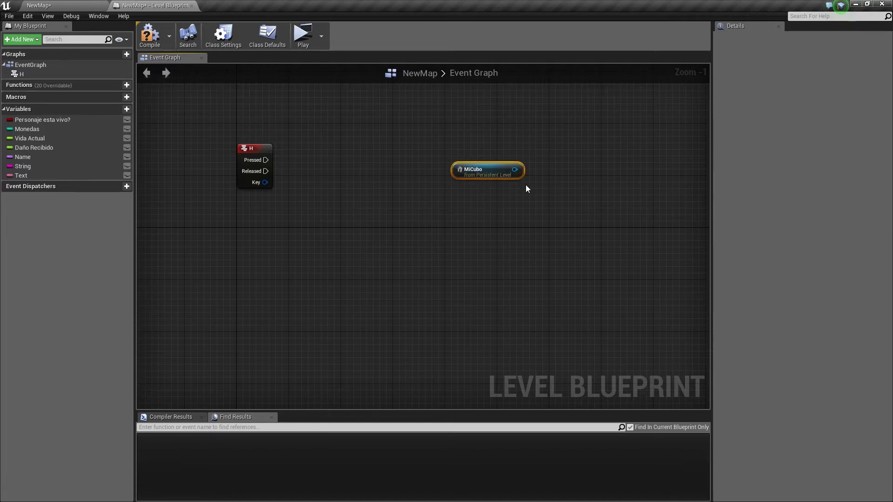
key(Delete)
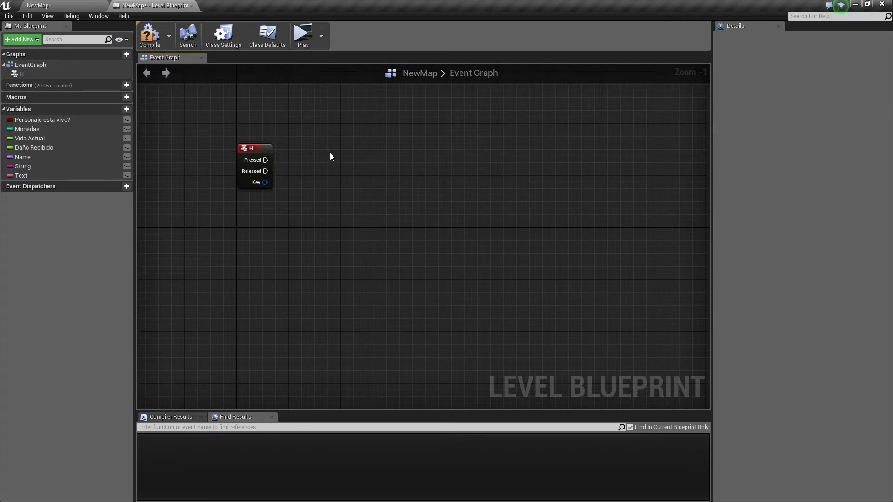
Add an Event BeginPlay node and return to the NewMap level view
right_click(329, 156)
text(begin)
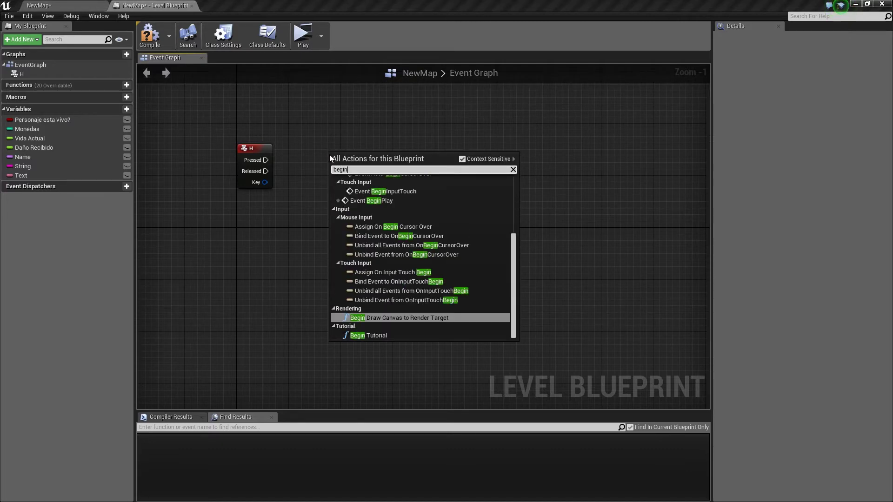
text( pl)
key(Return)
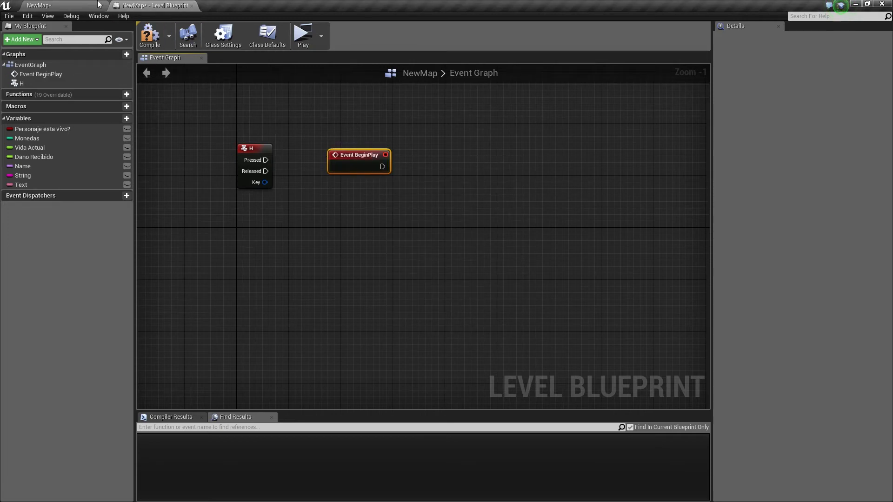
click(81, 4)
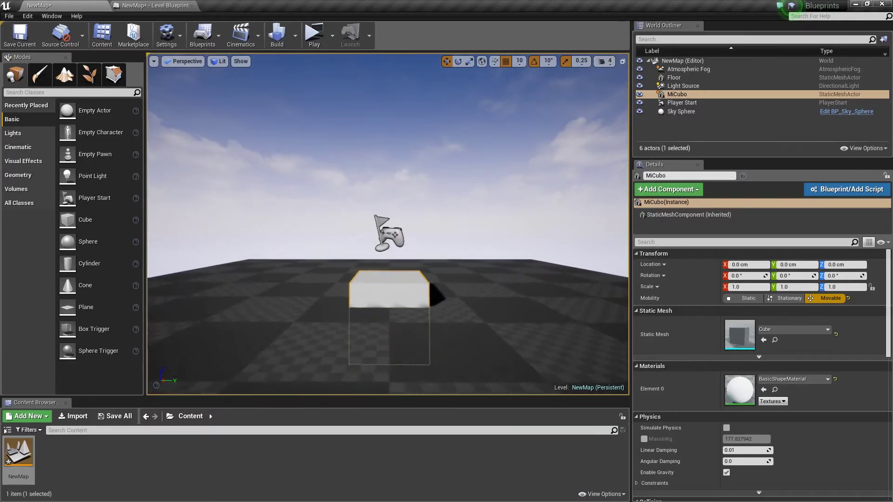
Duplicate the cube and slide the copy beside the original
right_click(384, 294)
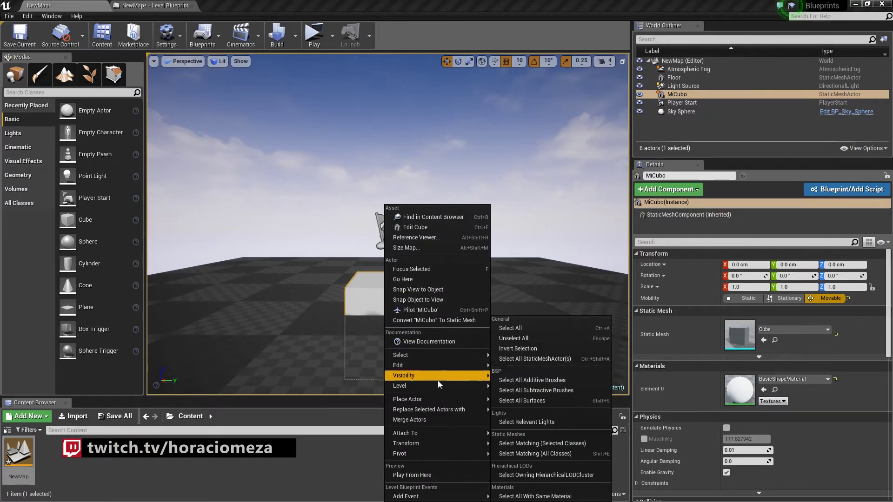
mouse_move(426, 364)
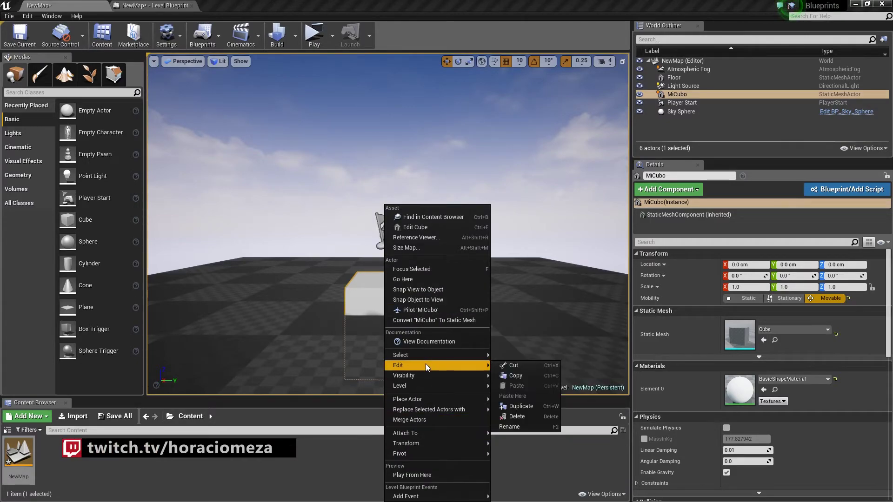
click(525, 407)
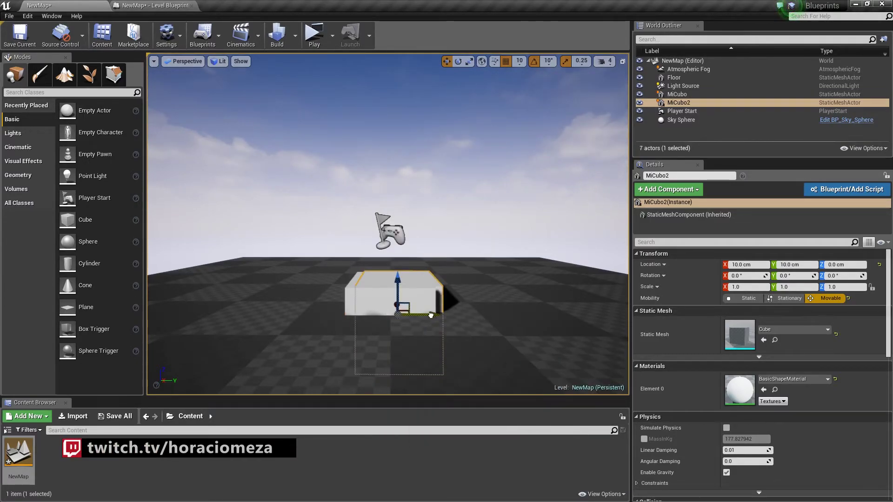
drag(430, 314, 520, 321)
Rename MiCubo to Cubo1 and MiCubo2 to Cubo2 in the World Outliner
click(697, 95)
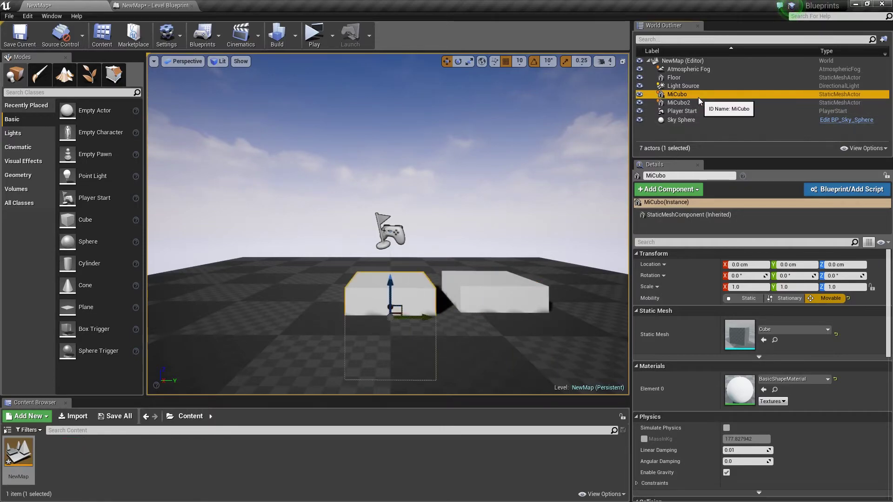
key(F2)
text(Cubo1)
key(Return)
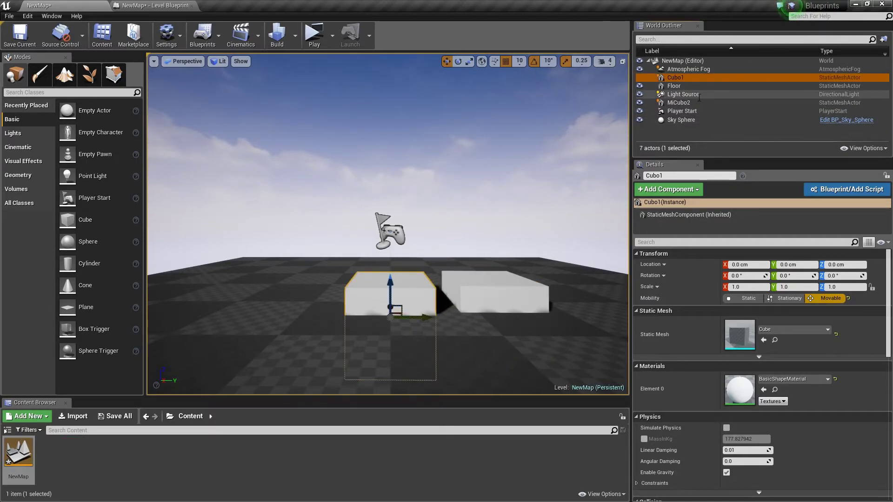
click(690, 103)
key(F2)
text(Cubo)
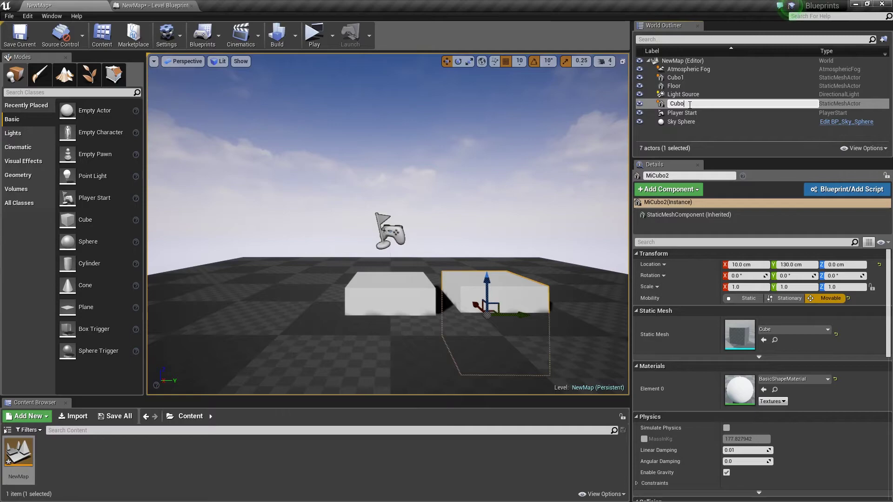
text(2)
key(Return)
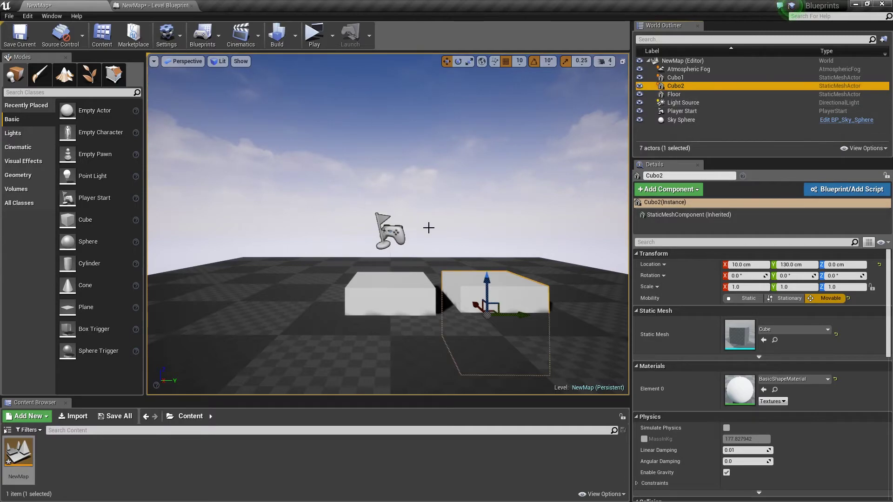
right_drag(427, 225, 427, 288)
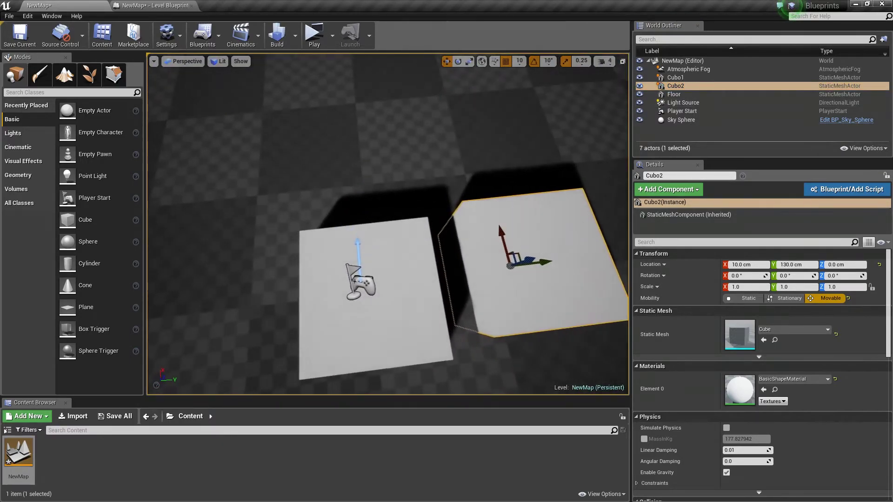
click(153, 5)
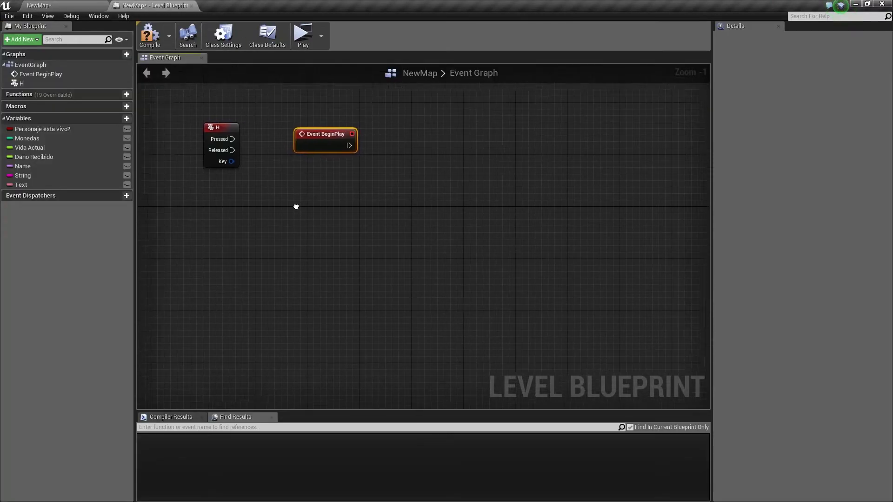
Add Cubo2 and Cubo1 reference nodes to the Level Blueprint graph
right_drag(295, 203, 357, 233)
right_click(444, 193)
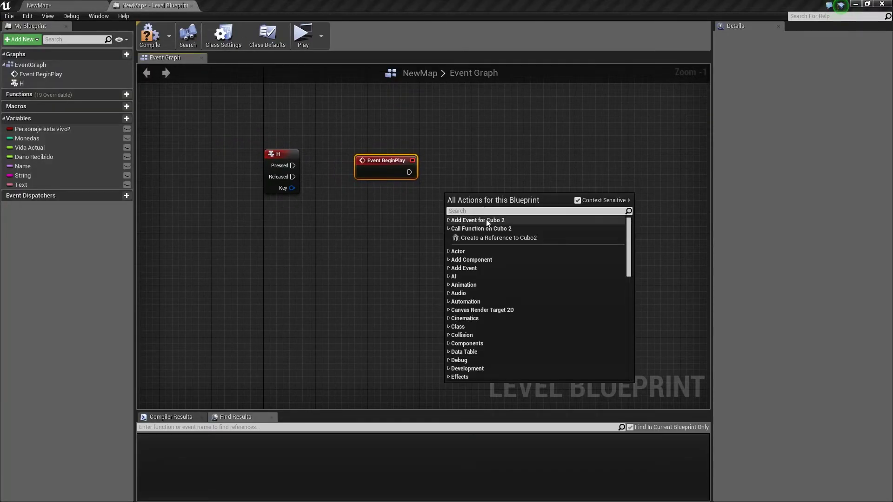
click(487, 238)
click(39, 5)
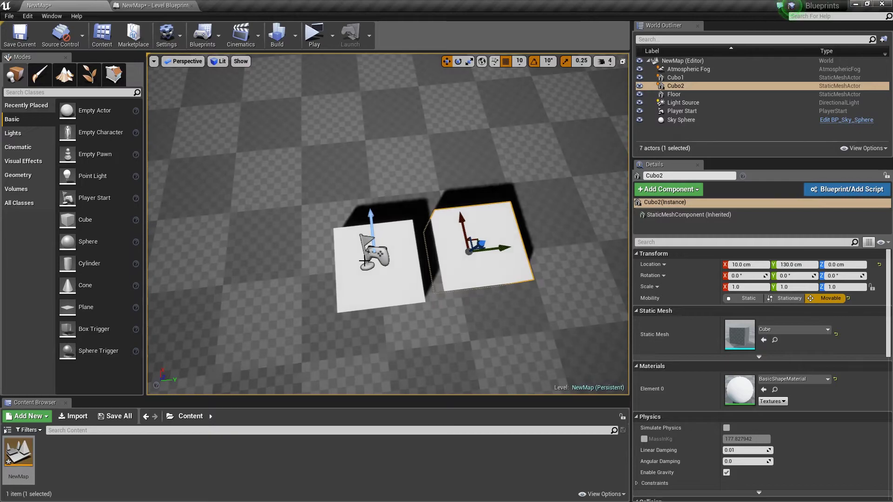
click(400, 293)
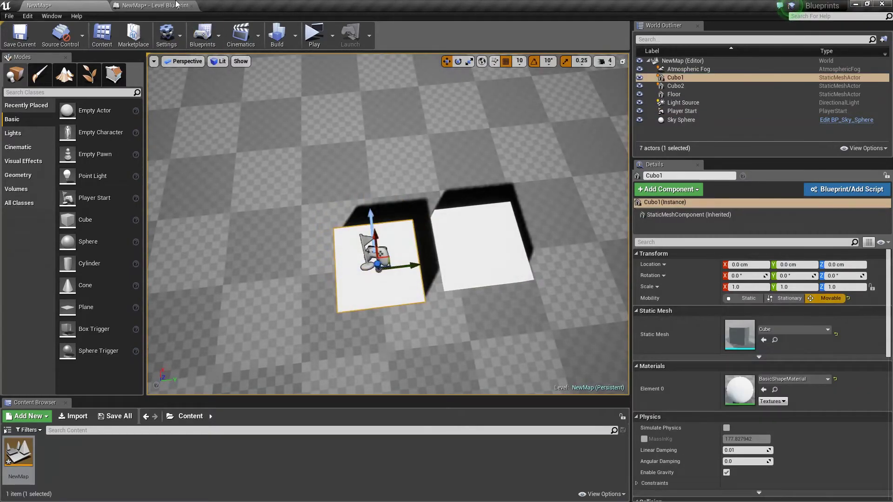
click(153, 5)
right_click(289, 246)
click(351, 291)
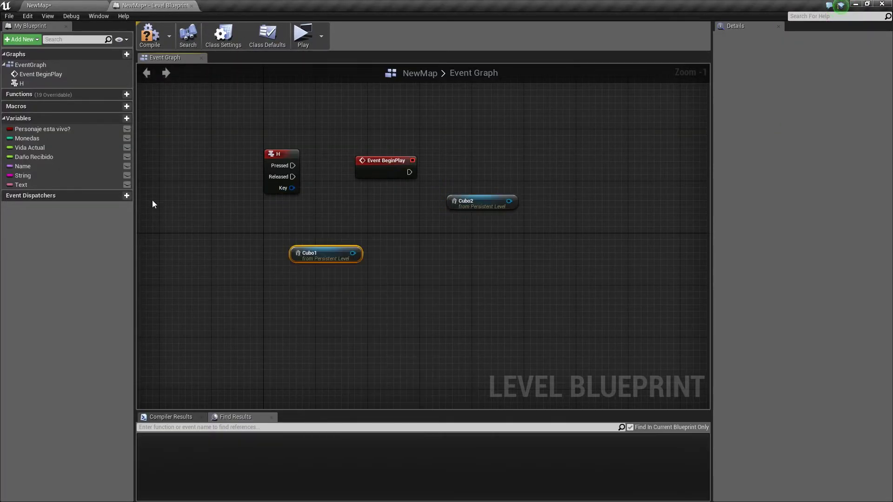
Create a variable named Cubo Seleccionado of type Actor, and place Cubo1 beside Cubo2
click(122, 118)
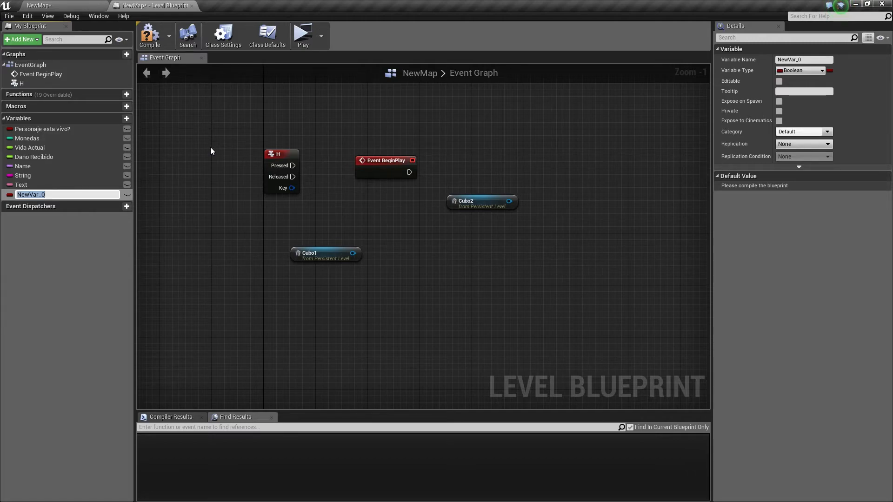
text(C)
text(ubo Selec)
text(cionado)
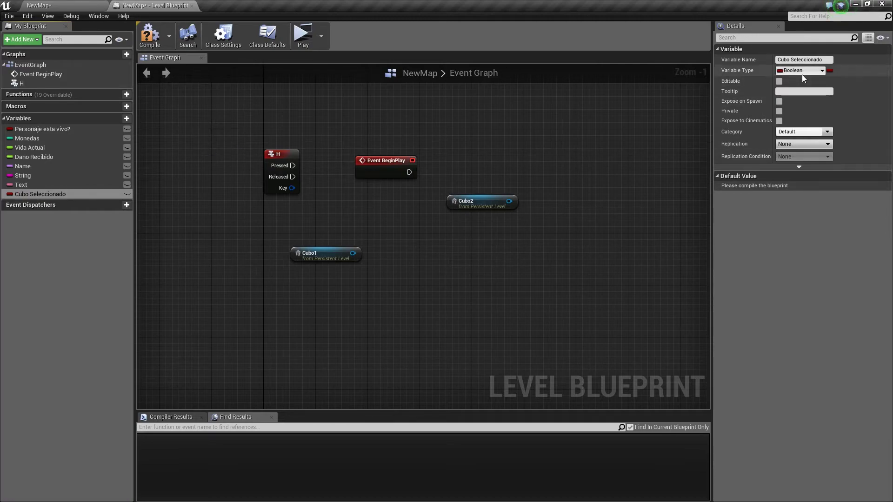
click(801, 73)
text(actor)
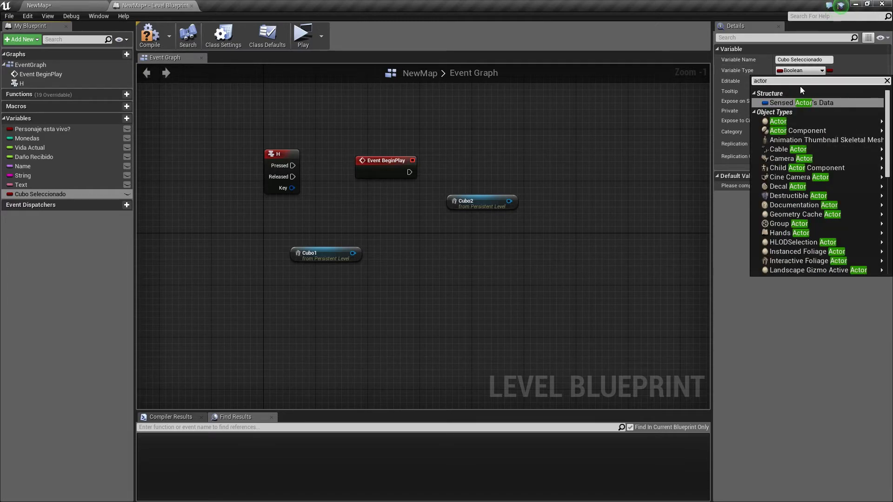
mouse_move(788, 118)
click(730, 113)
right_drag(358, 200, 352, 216)
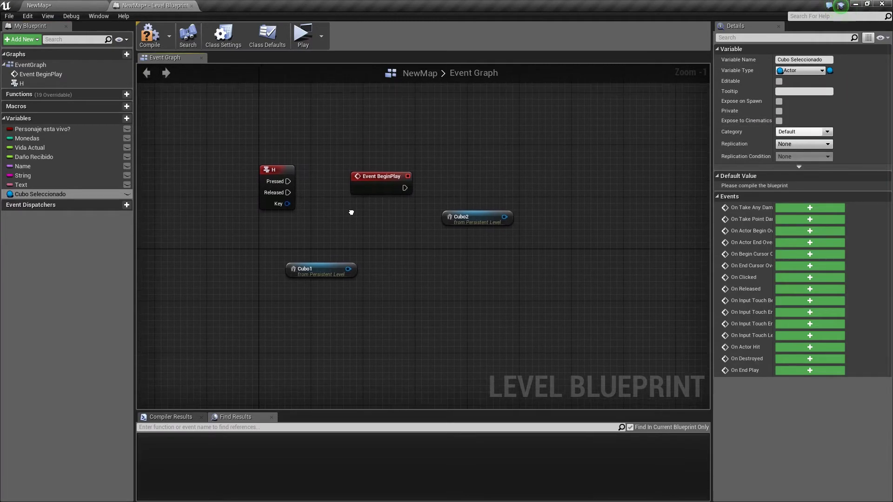
mouse_move(339, 267)
mouse_down()
mouse_move(509, 188)
mouse_move(491, 194)
mouse_up()
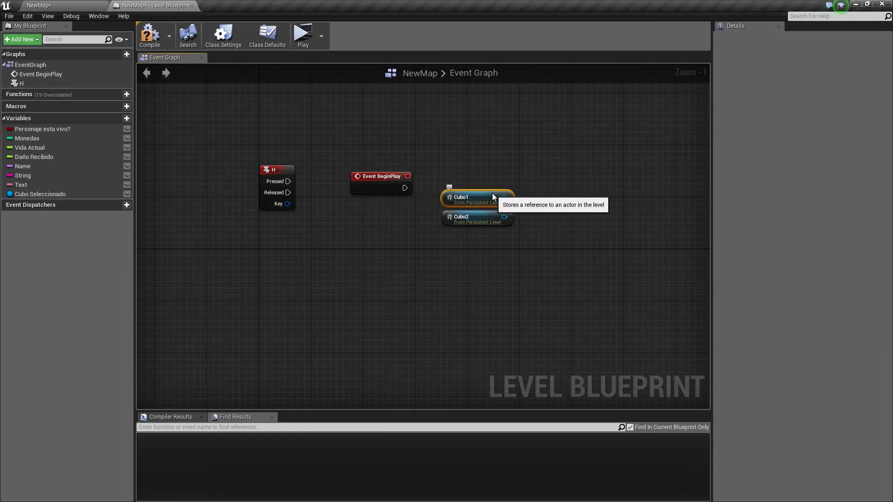
Add a SET Cubo Seleccionado node fed by Cubo1 and triggered by Event BeginPlay
right_drag(484, 255, 431, 265)
drag(331, 172, 365, 175)
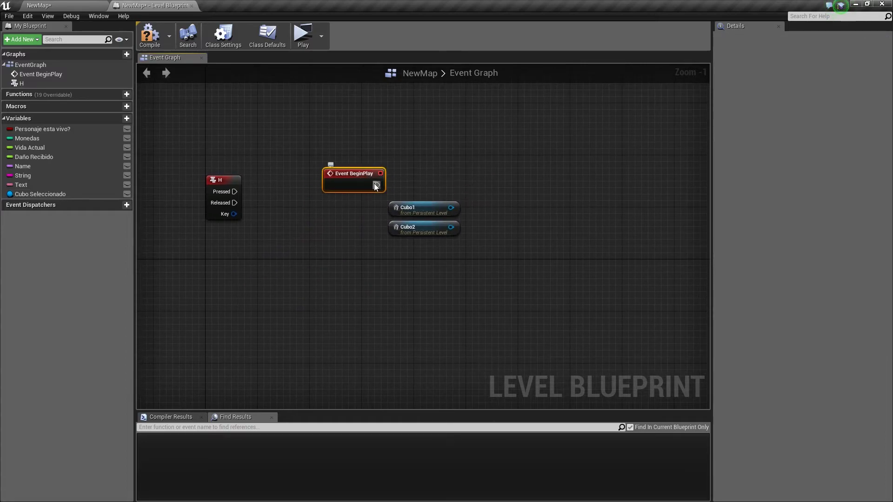
drag(98, 192, 500, 172)
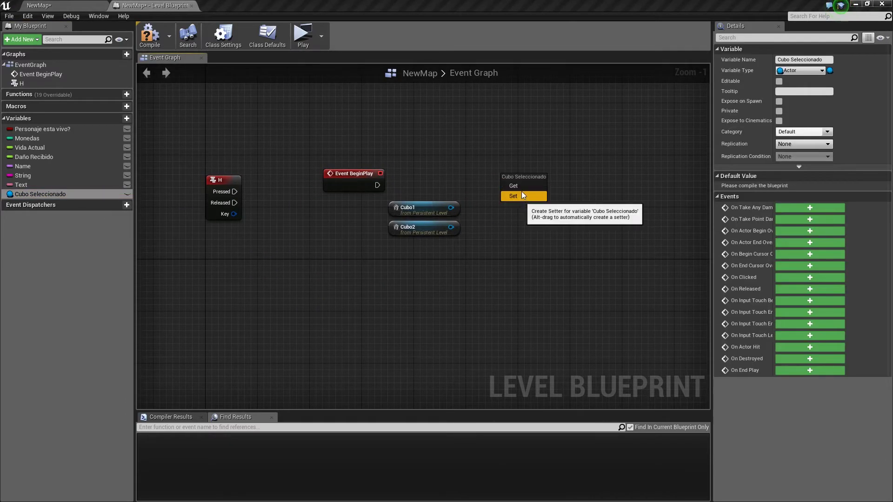
click(520, 195)
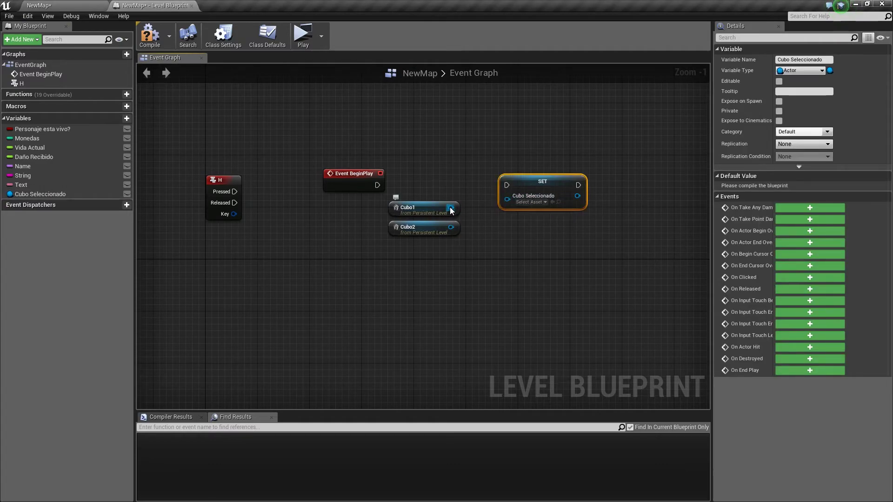
drag(452, 207, 507, 198)
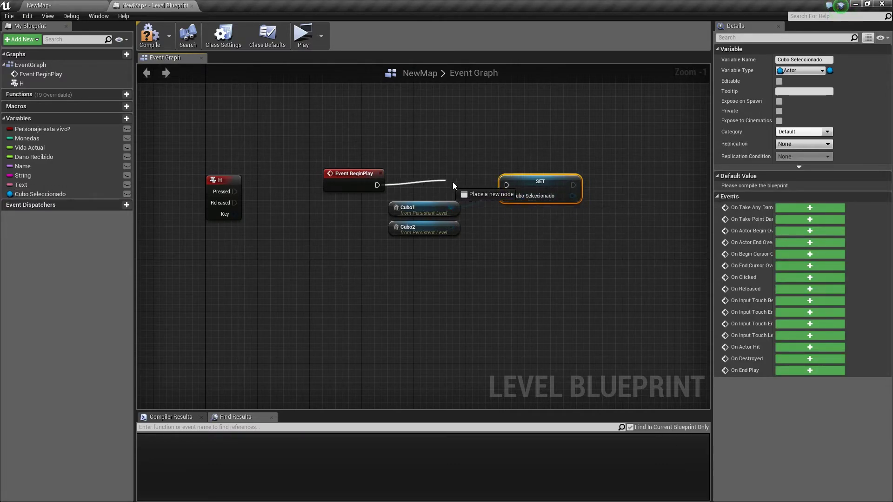
drag(377, 186, 506, 185)
Move the H key event down-left and search for a print node
right_drag(268, 206, 389, 212)
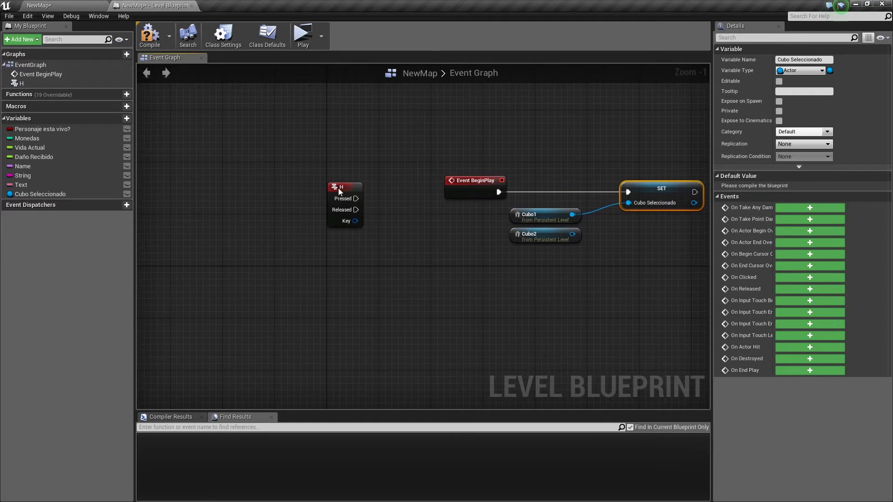
drag(339, 187, 253, 219)
right_click(344, 240)
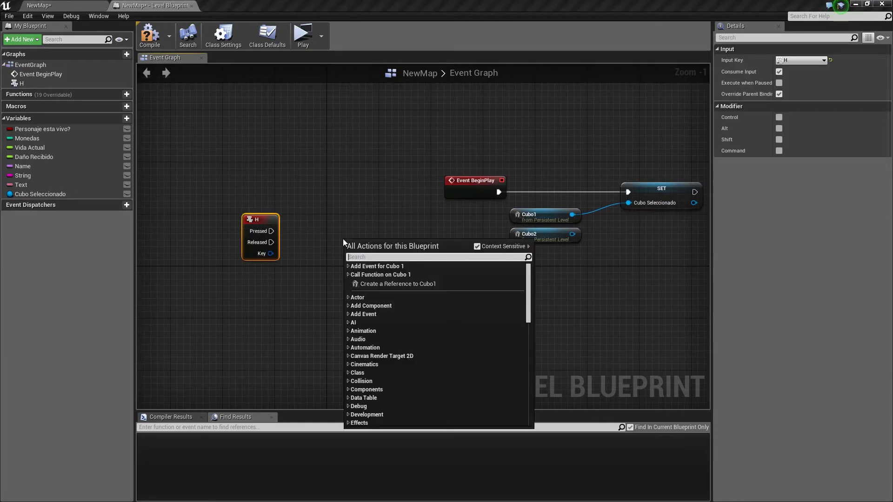
text(print)
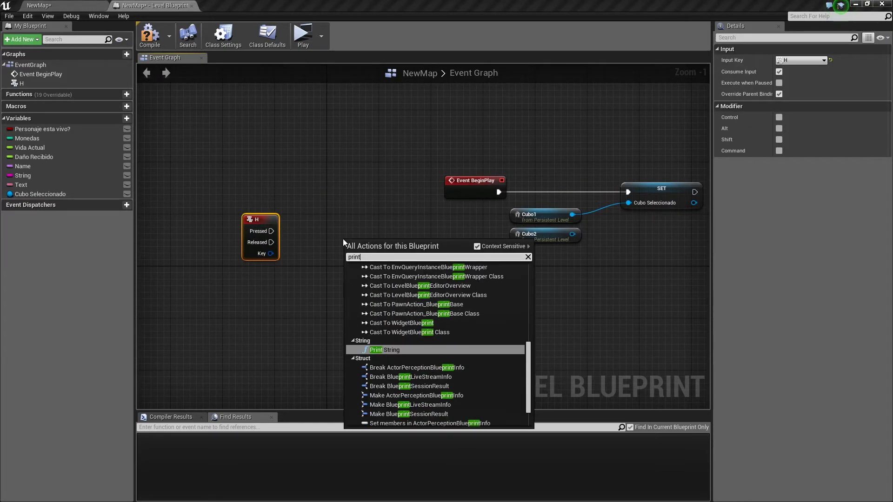
Add Print String fed by Cubo Seleccionado through Get Display Name, triggered by H Pressed
key(Return)
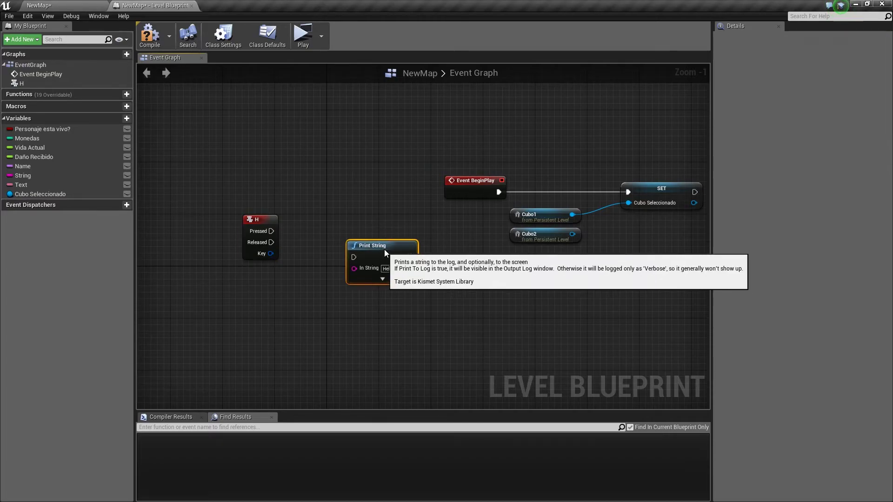
mouse_move(51, 193)
mouse_down()
mouse_move(253, 288)
mouse_move(367, 250)
mouse_up()
click(279, 312)
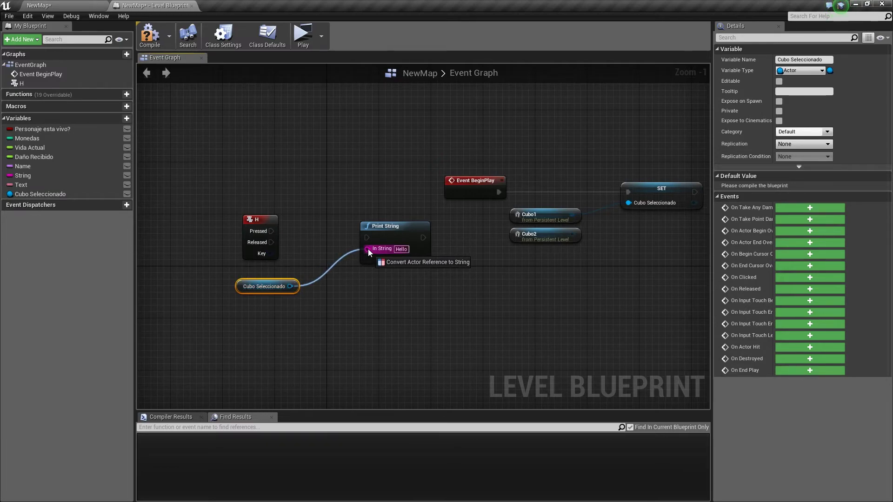
drag(368, 249, 431, 221)
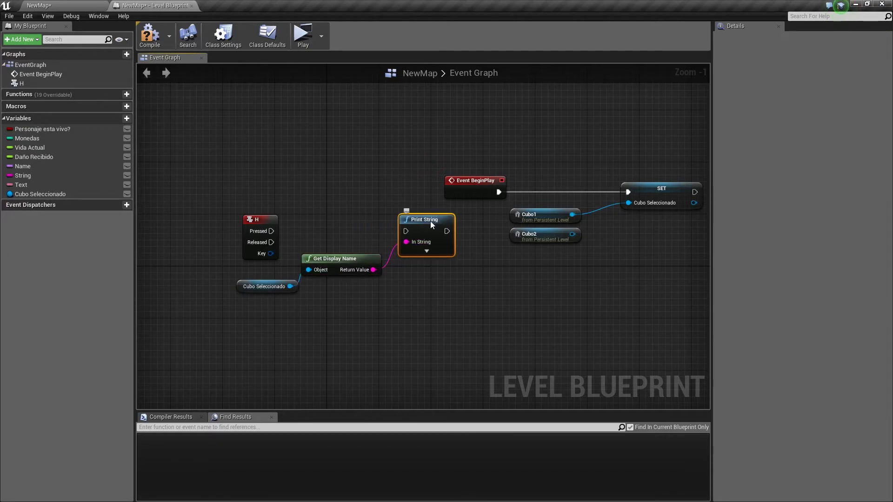
drag(349, 261, 355, 261)
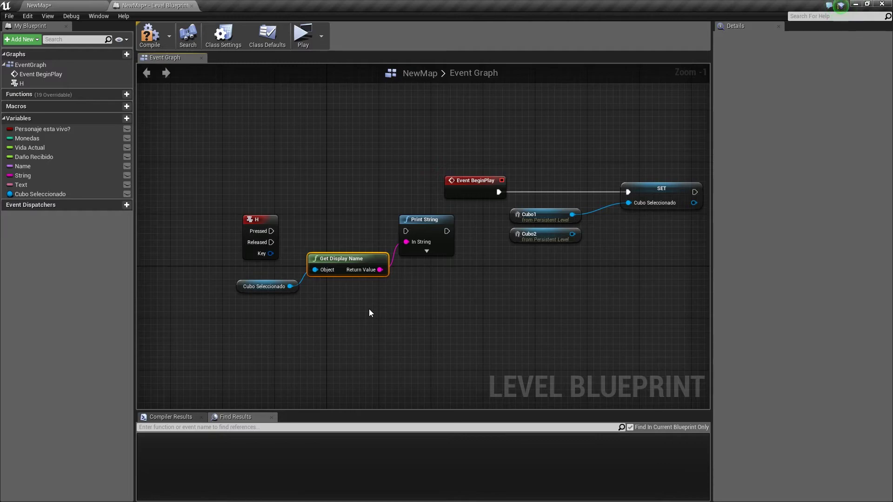
drag(272, 231, 405, 230)
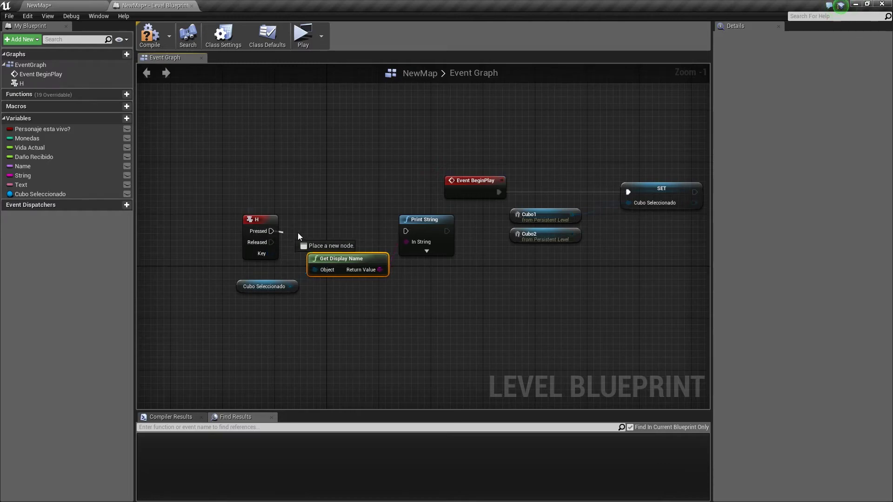
right_drag(418, 342, 382, 339)
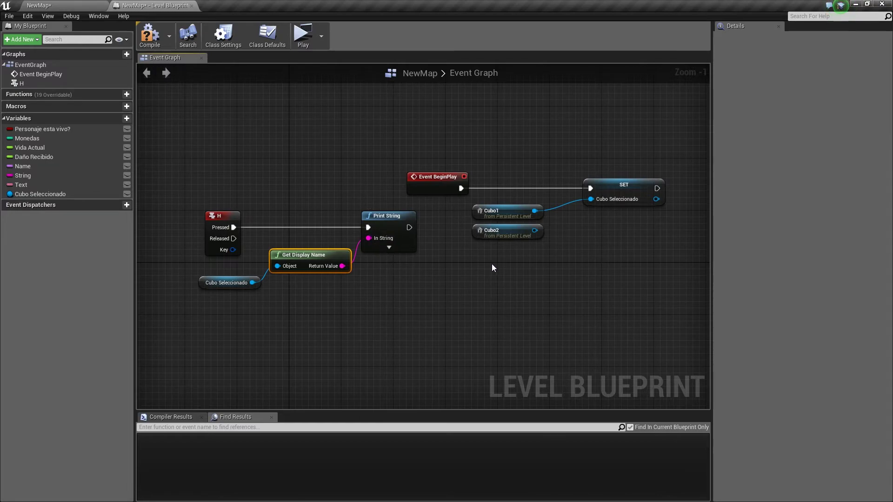
Compile and test-play the blueprint, then wire Cubo2 into SET Cubo Seleccionado instead of Cubo1
click(524, 207)
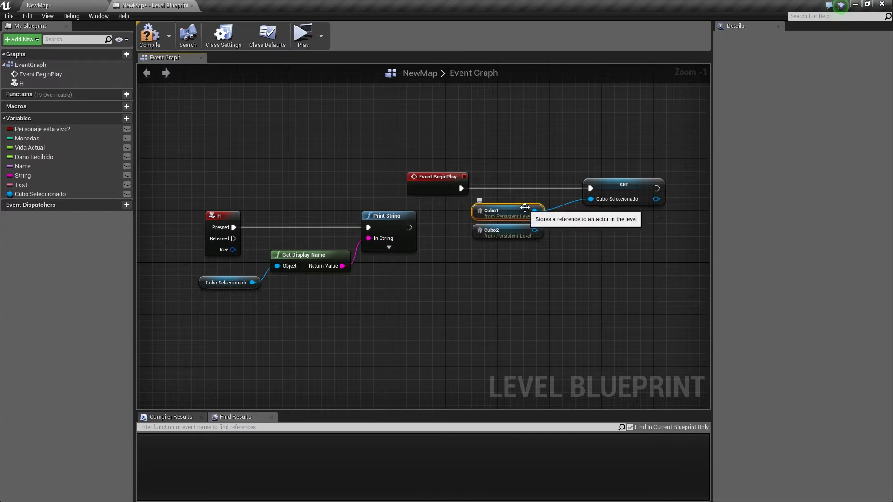
click(149, 34)
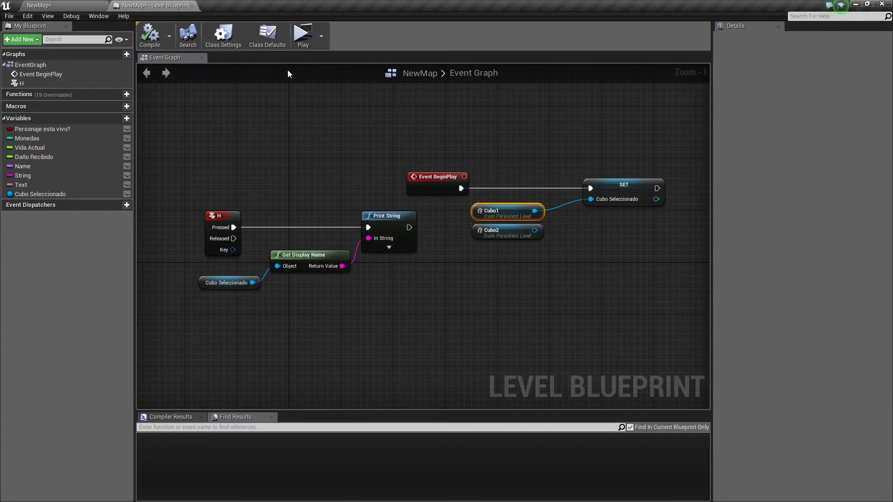
click(301, 38)
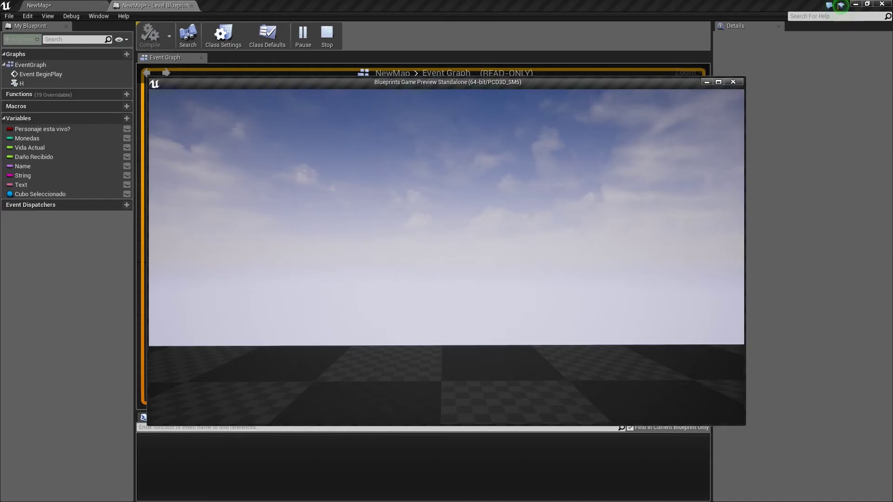
key(Escape)
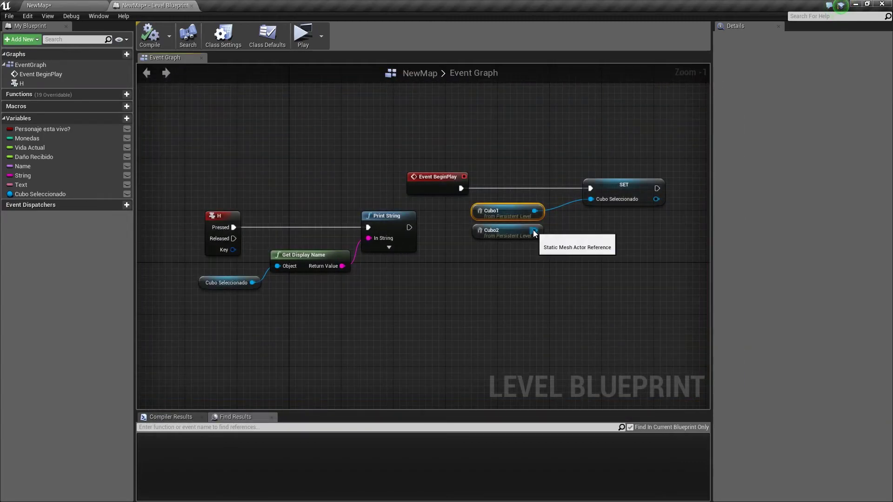
drag(535, 231, 590, 199)
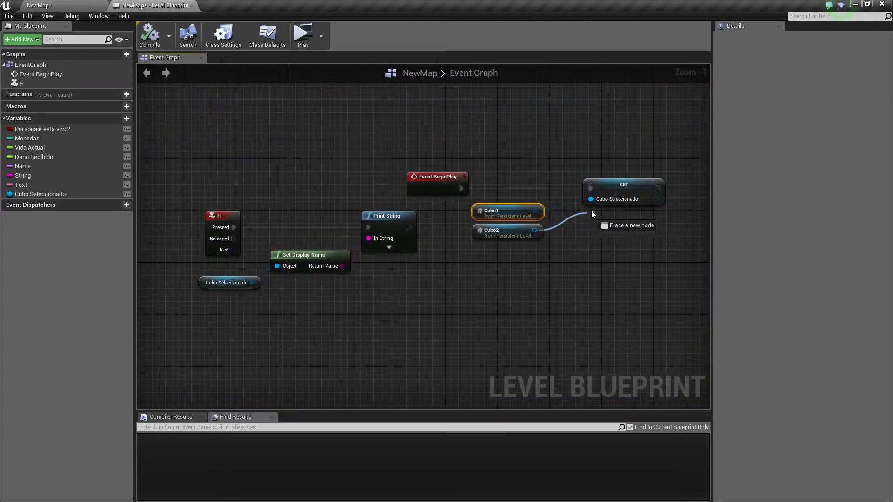
click(522, 314)
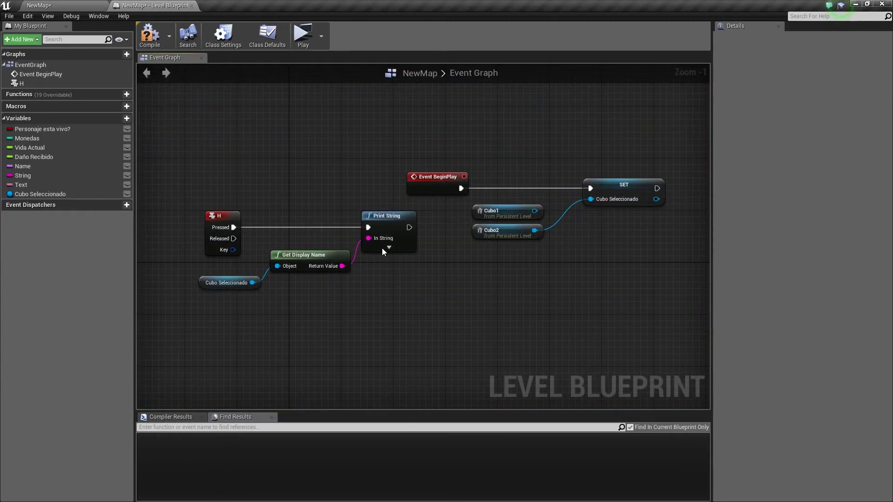
click(302, 40)
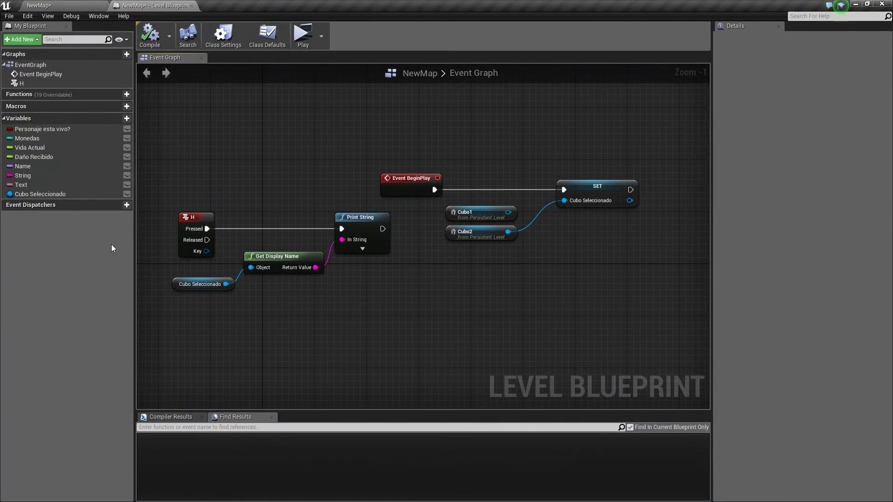
Delete the BeginPlay, SET, Cubo Seleccionado and Get Display Name nodes from the graph
drag(379, 110, 646, 204)
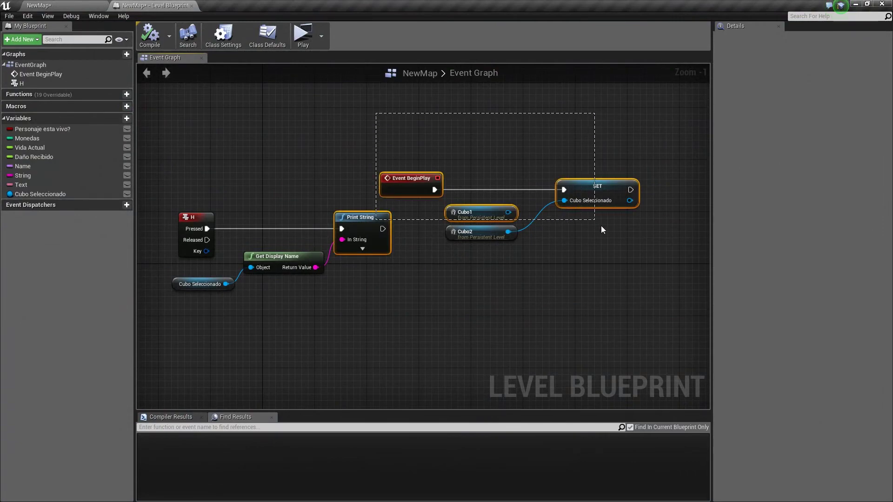
drag(419, 110, 609, 291)
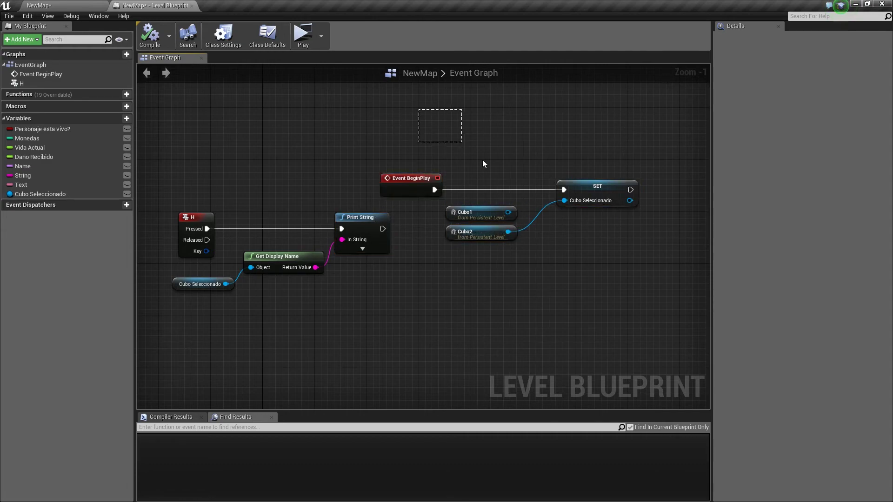
key(Delete)
drag(350, 346, 199, 266)
key(Delete)
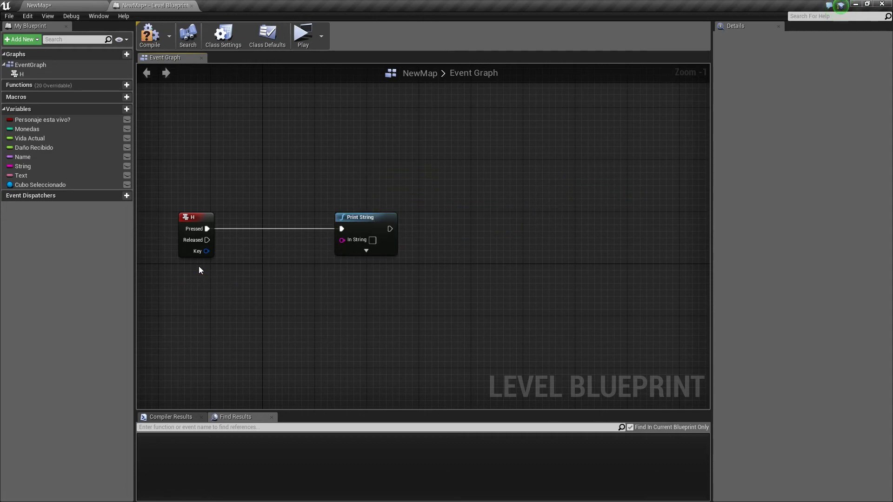
Add a variable named Unidad of type EUnit and compile the blueprint
click(108, 108)
text(Unidad)
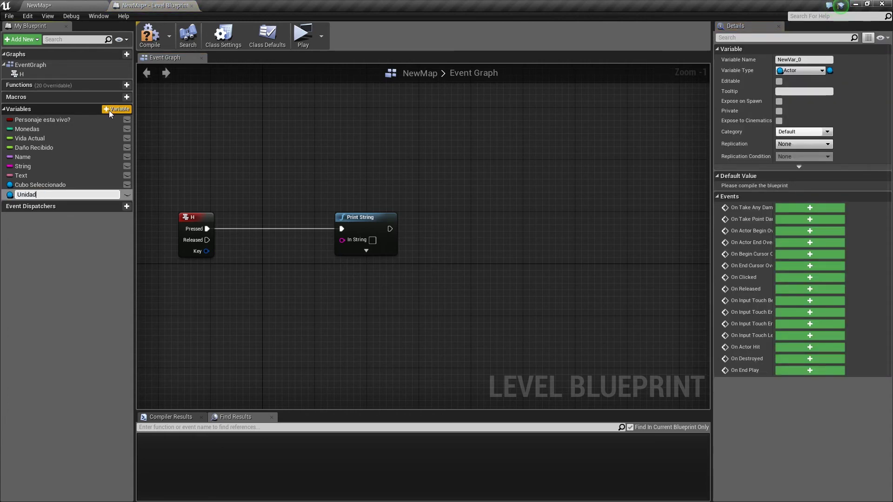
key(Return)
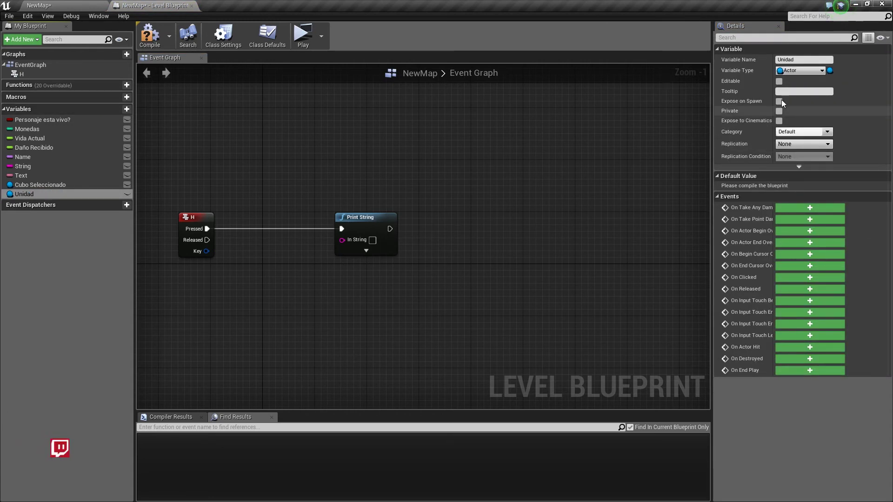
click(797, 72)
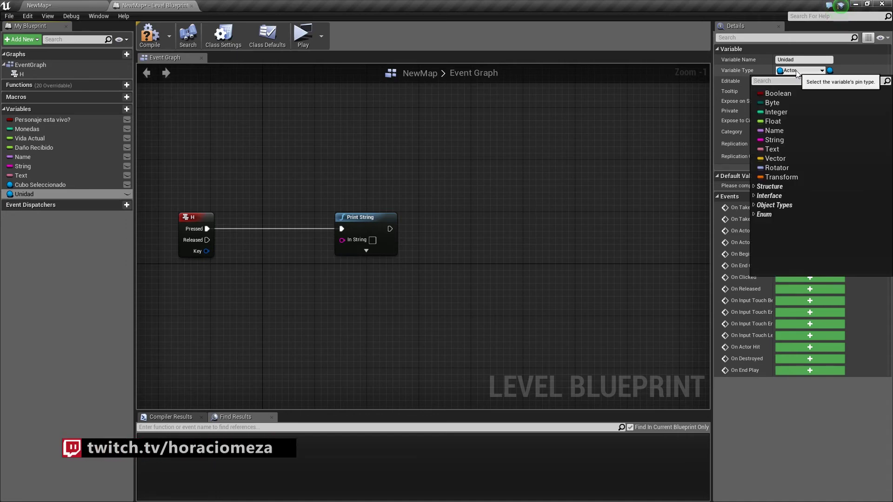
text(unit)
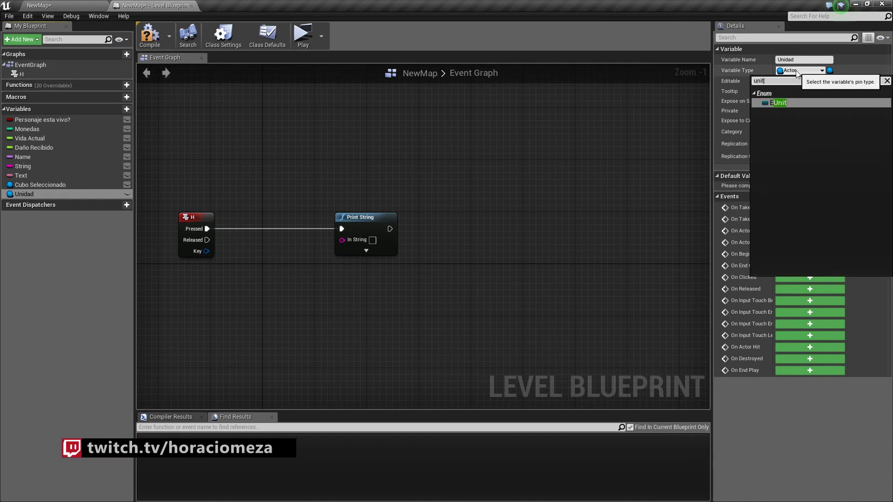
click(784, 102)
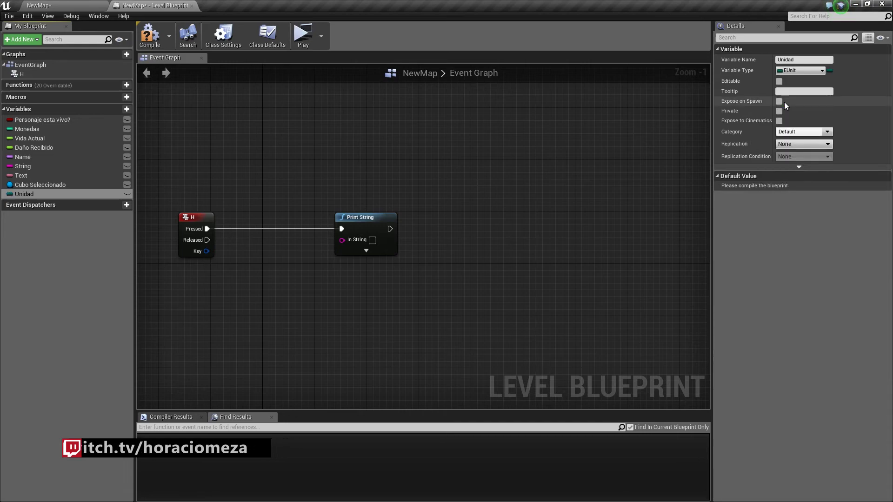
click(150, 37)
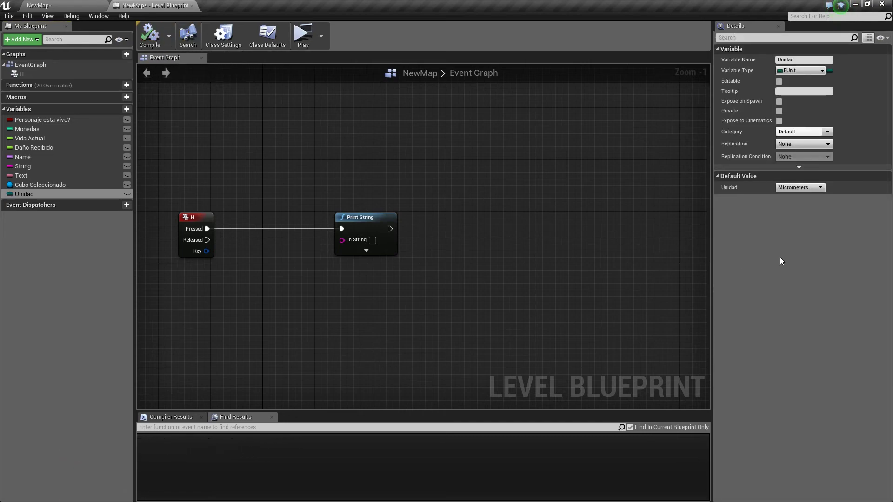
Default Unidad to Kilograms, wire a Unidad getter into Print String's In String, and play the level
click(807, 191)
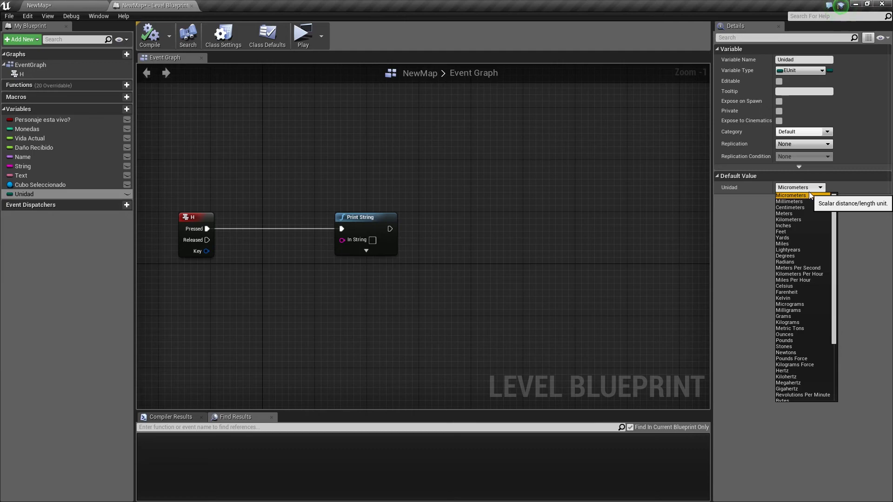
click(825, 323)
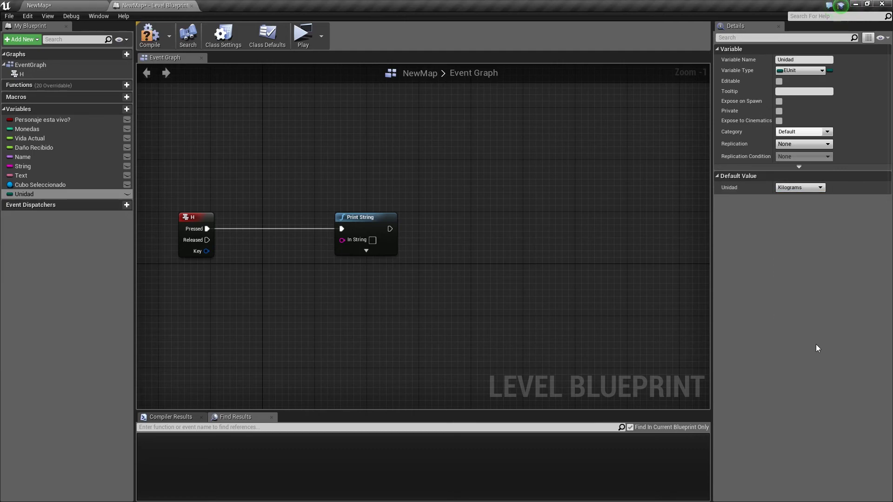
drag(24, 194, 238, 254)
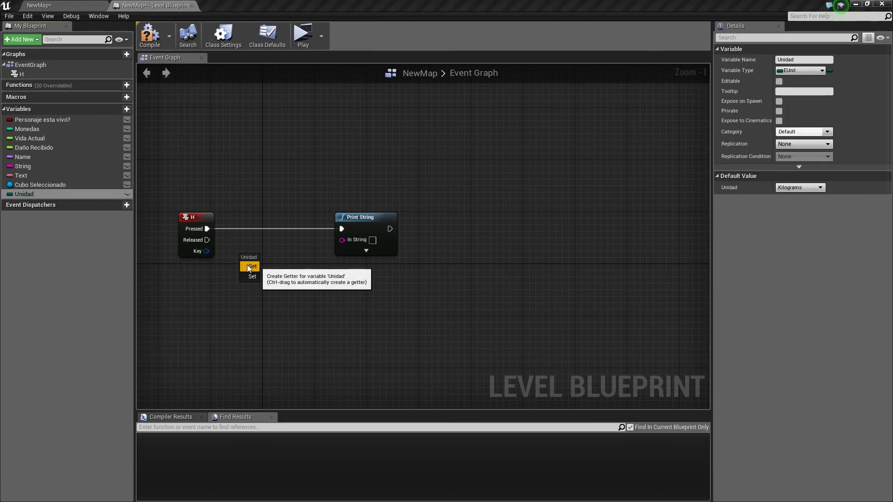
click(247, 265)
drag(274, 265, 341, 239)
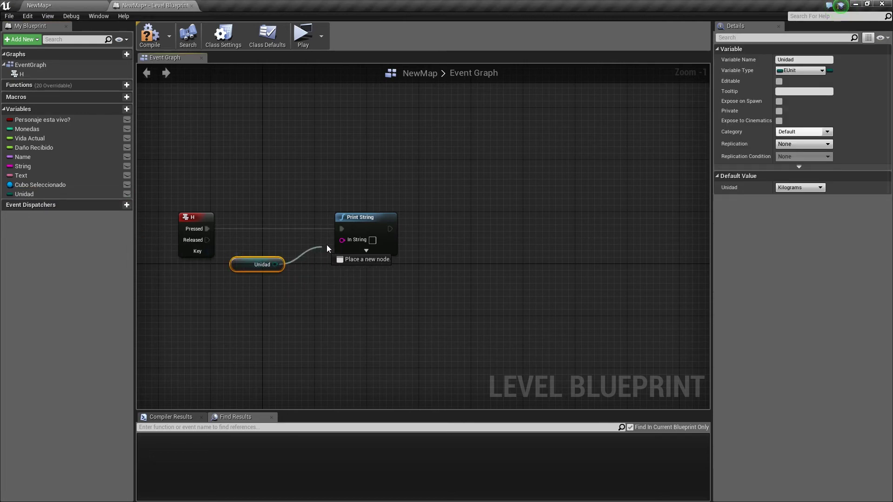
click(298, 37)
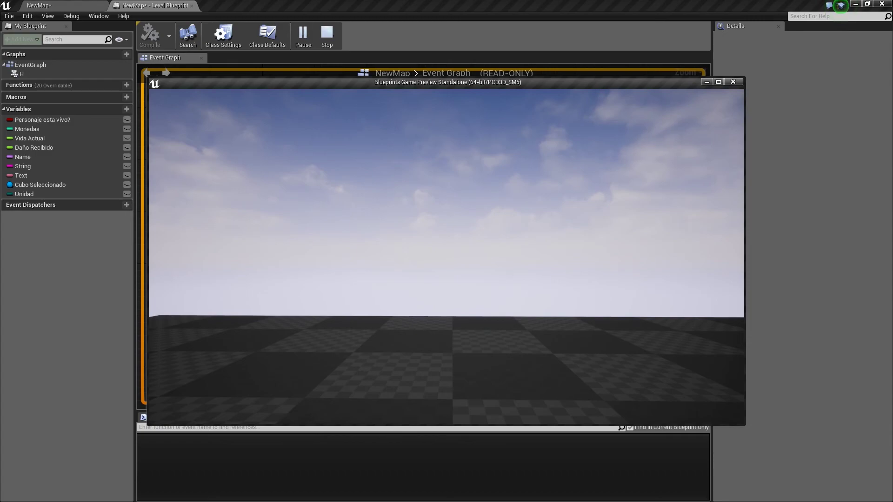
Stop the game preview and browse Unidad's default unit list, leaving it at Kilograms
key(Escape)
click(81, 195)
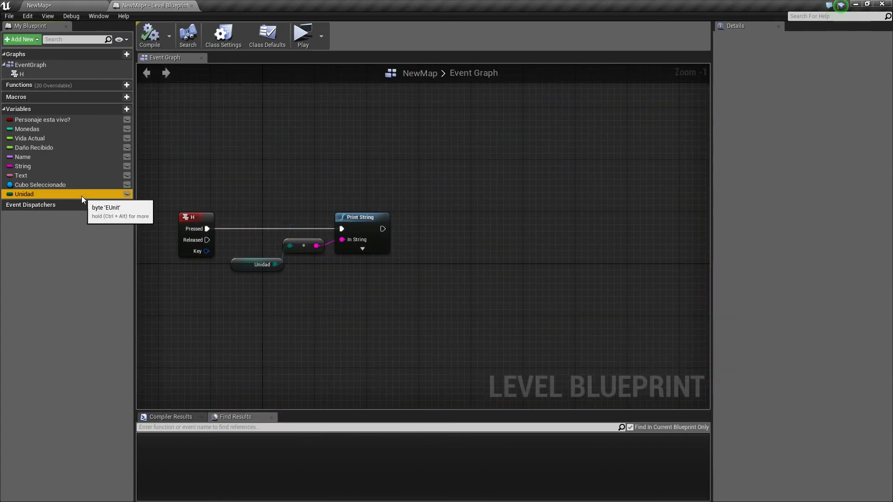
click(807, 188)
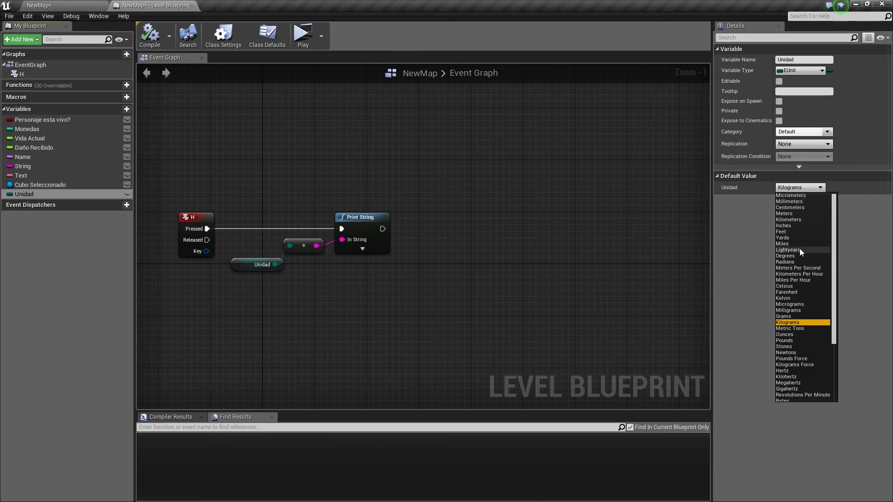
scroll(799, 247, down, 3)
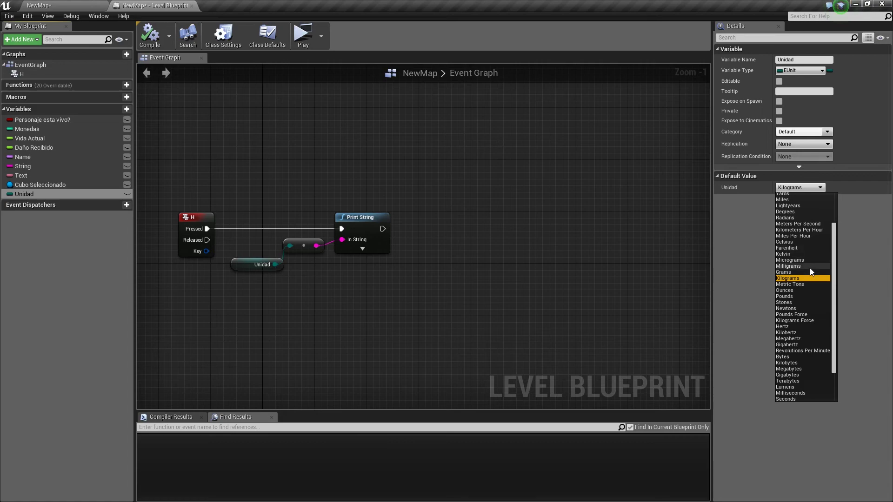
scroll(810, 268, down, 3)
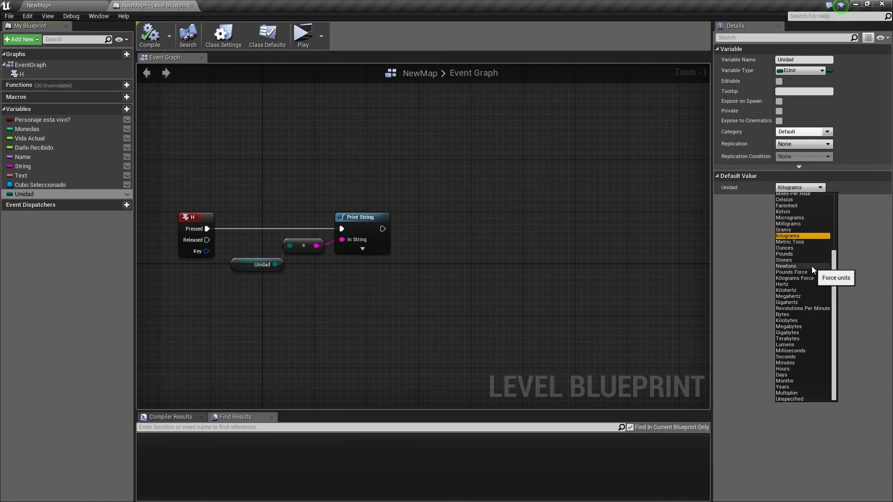
scroll(818, 256, up, 3)
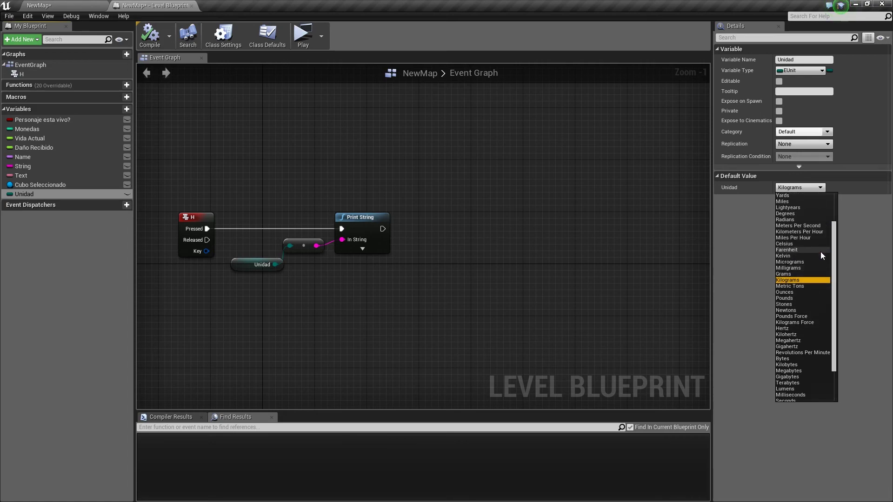
scroll(820, 252, up, 1)
scroll(819, 252, up, 1)
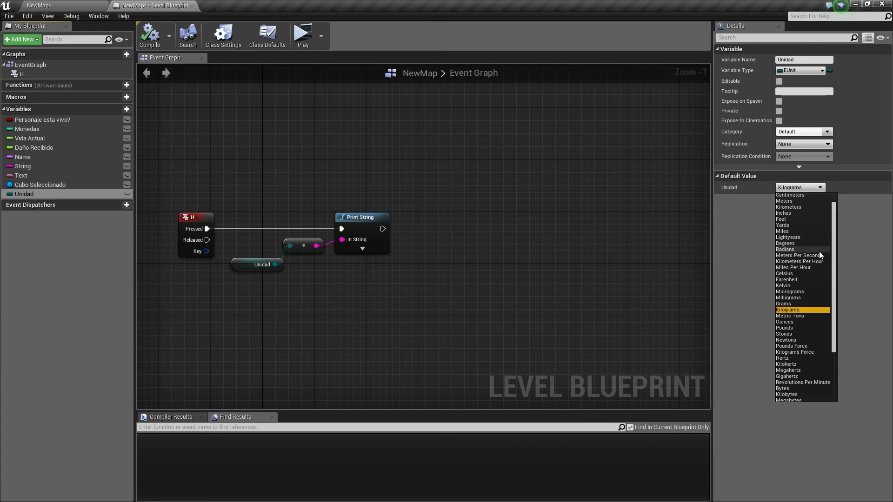
scroll(819, 249, up, 1)
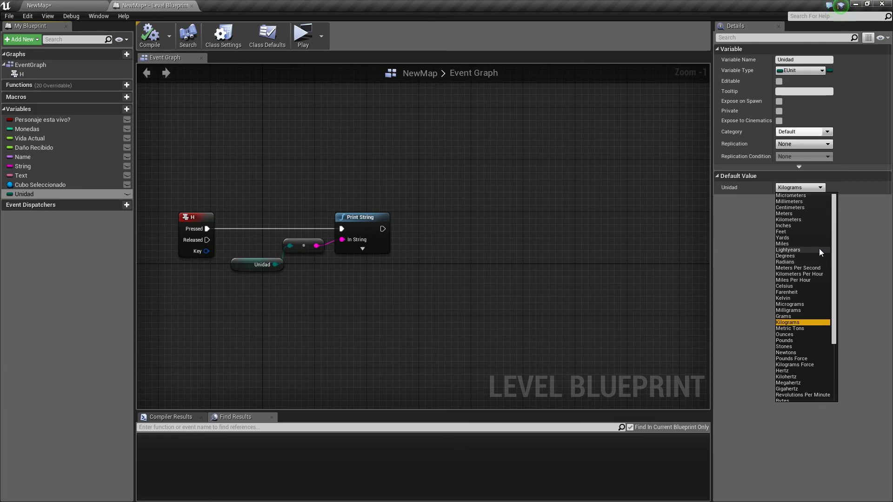
click(682, 217)
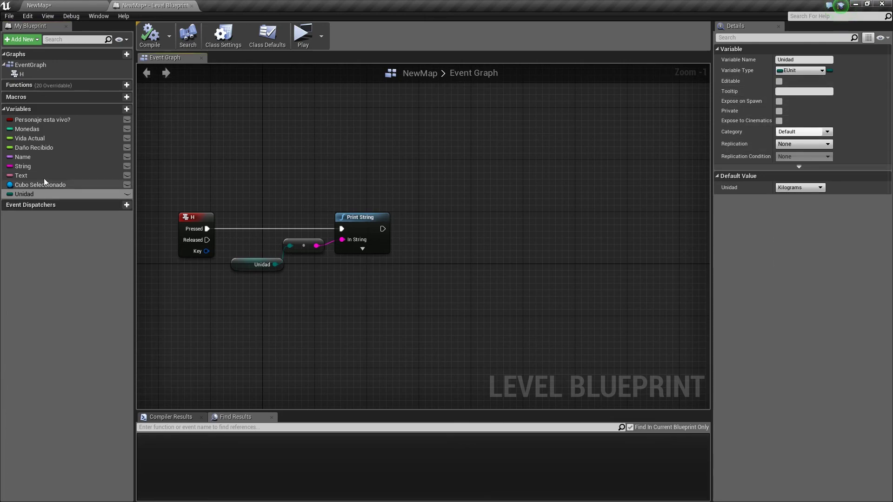
Select the String variable to view its Details, showing default value 34, and its type options
click(33, 166)
click(829, 70)
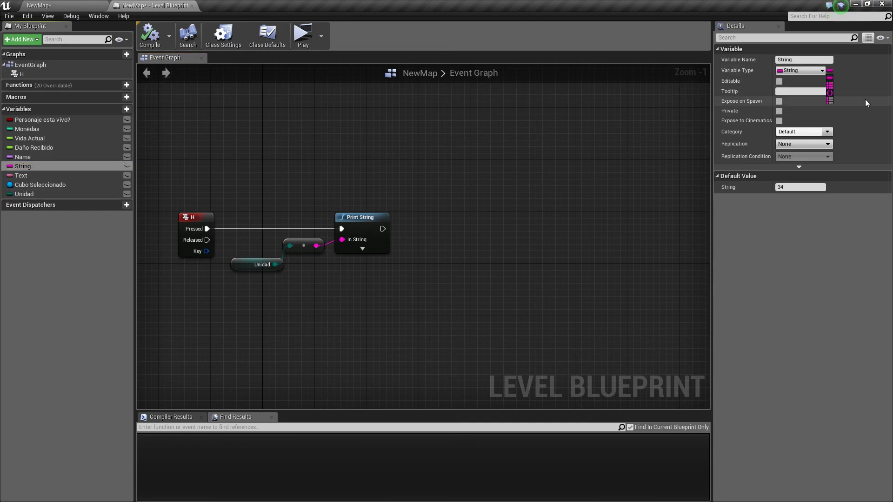